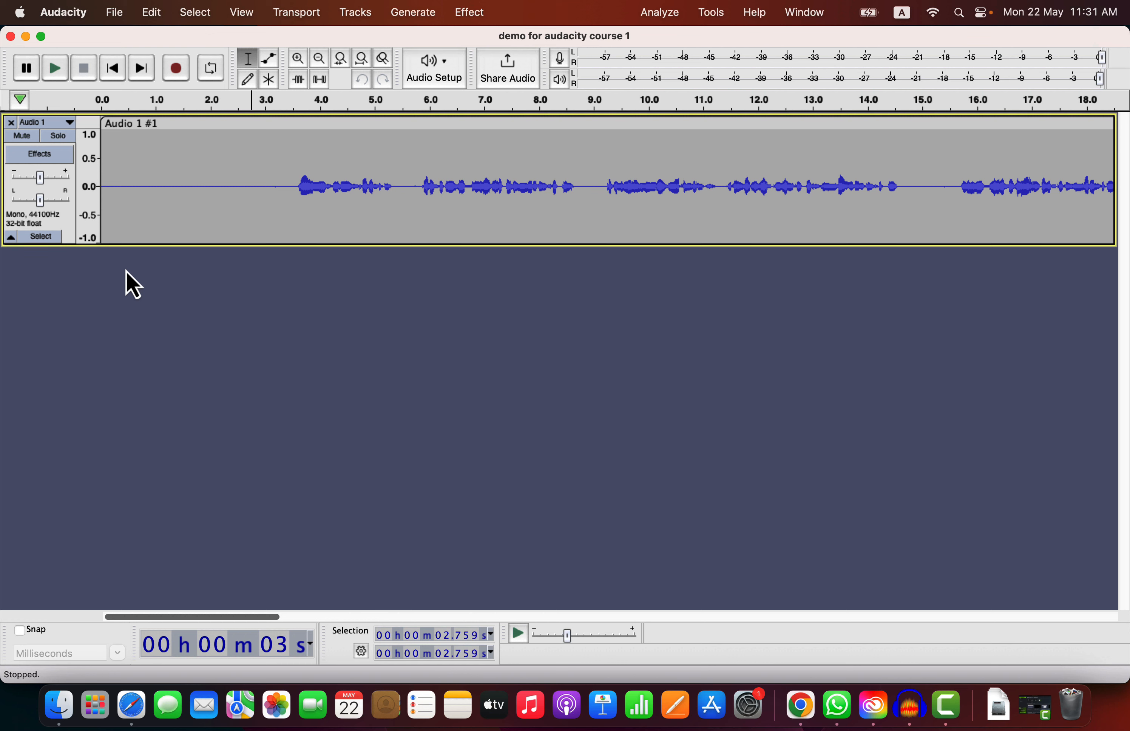
Step: Play the recording from about 1.9 s, stop playback and return to the beginning of the track
left_click(203, 185)
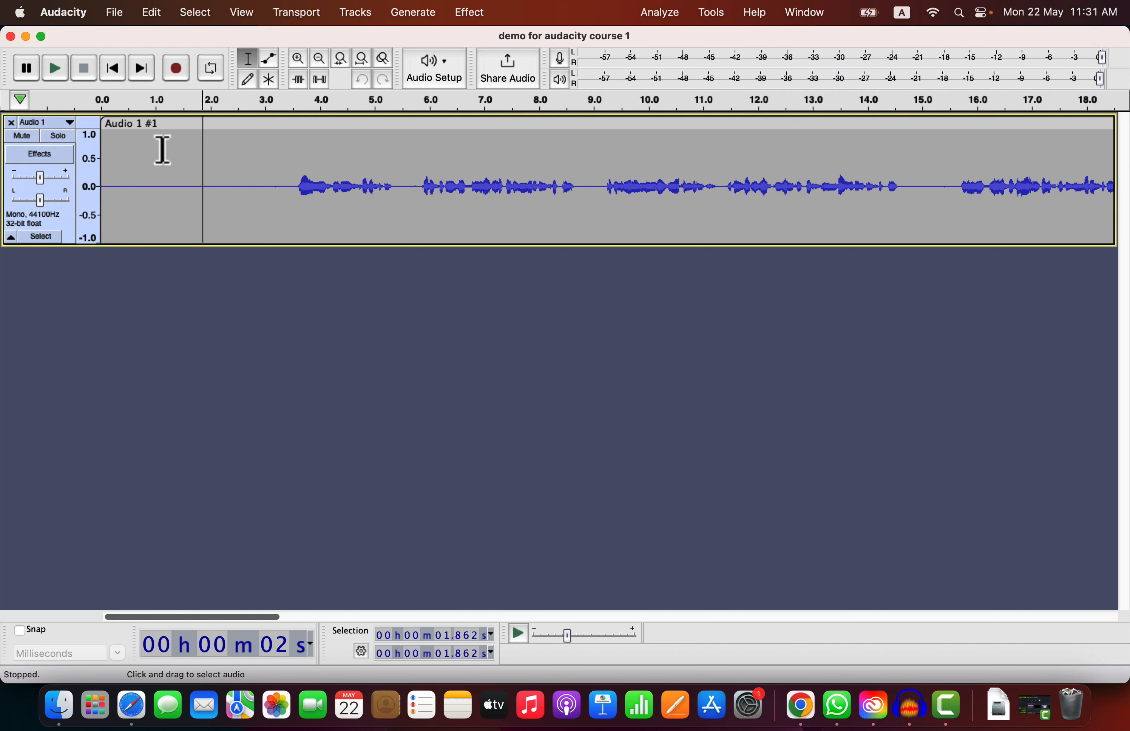
left_click(58, 78)
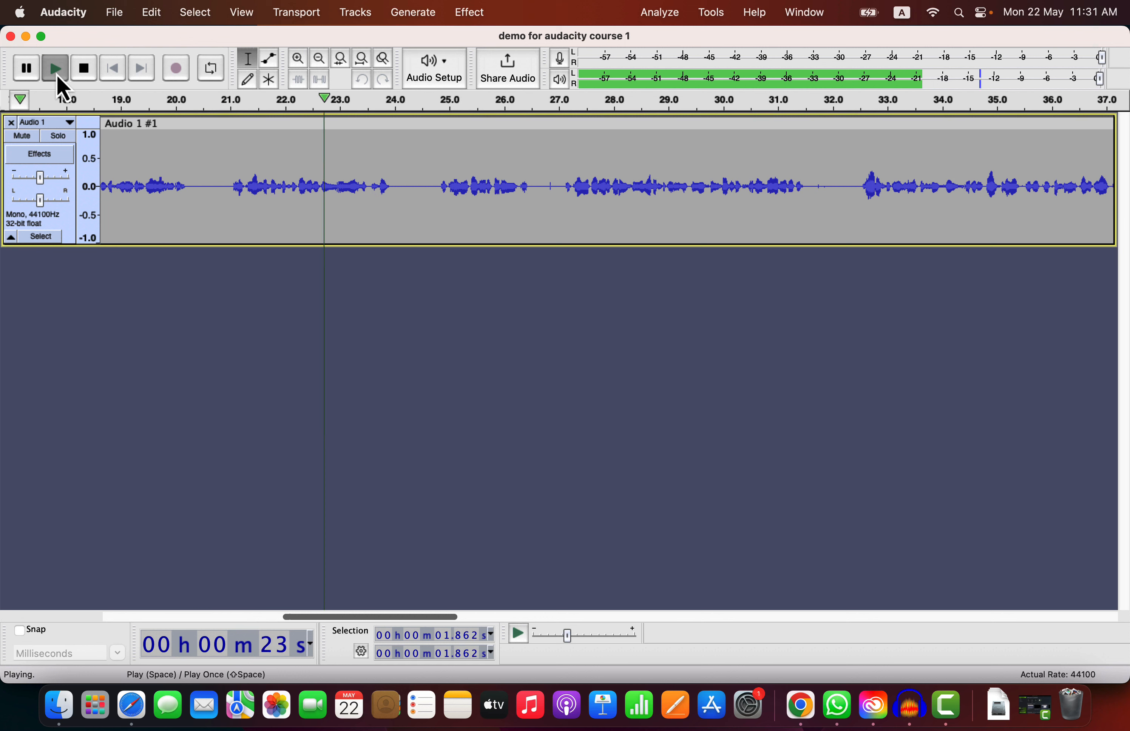
left_click(57, 71)
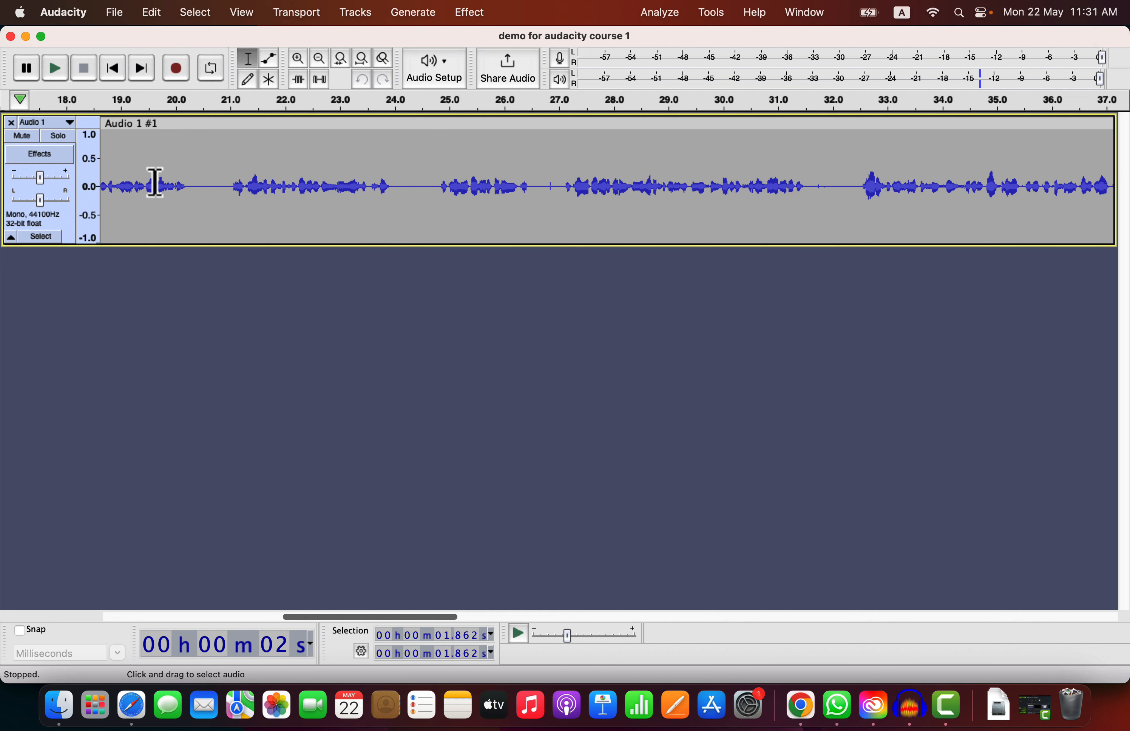
scroll(155, 183, "left", 10)
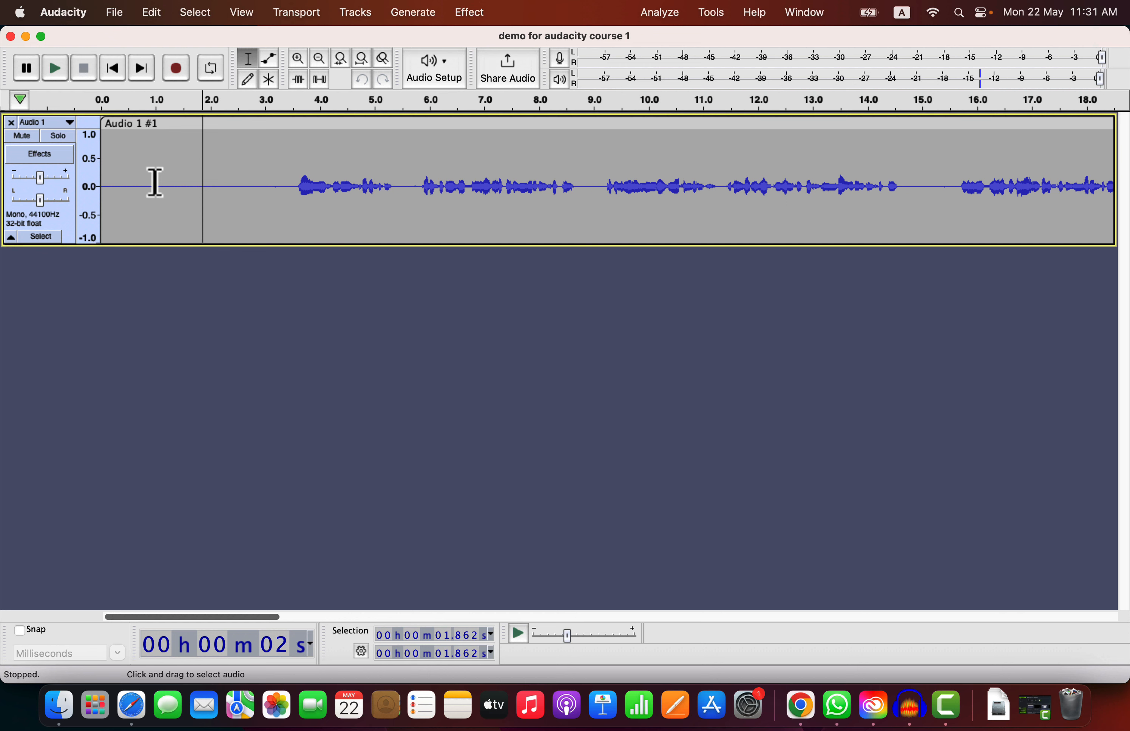
Step: Duplicate the entire audio clip onto a second track
double_click(236, 164)
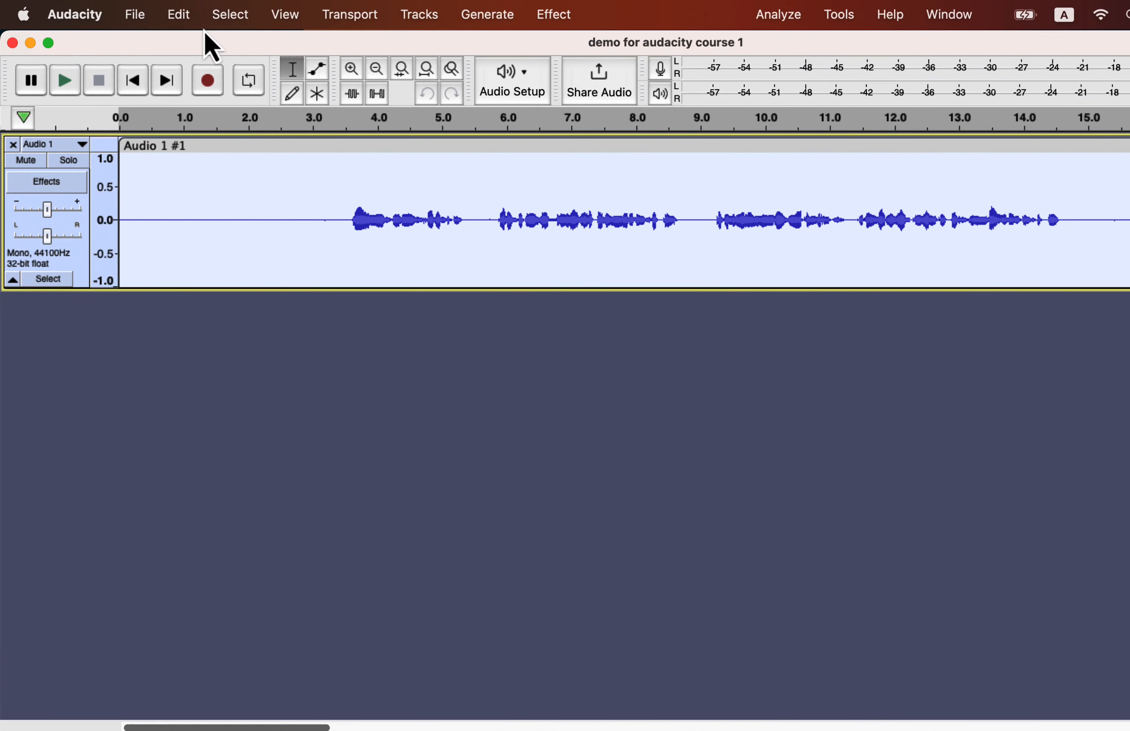
left_click(181, 15)
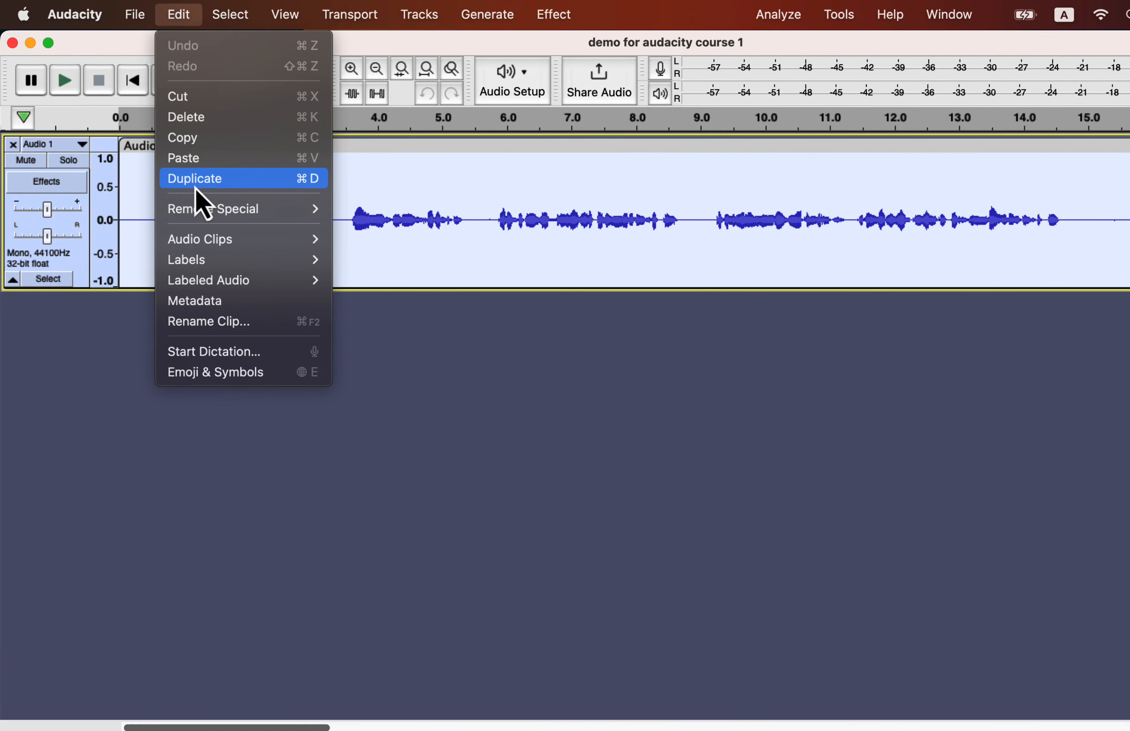
left_click(244, 183)
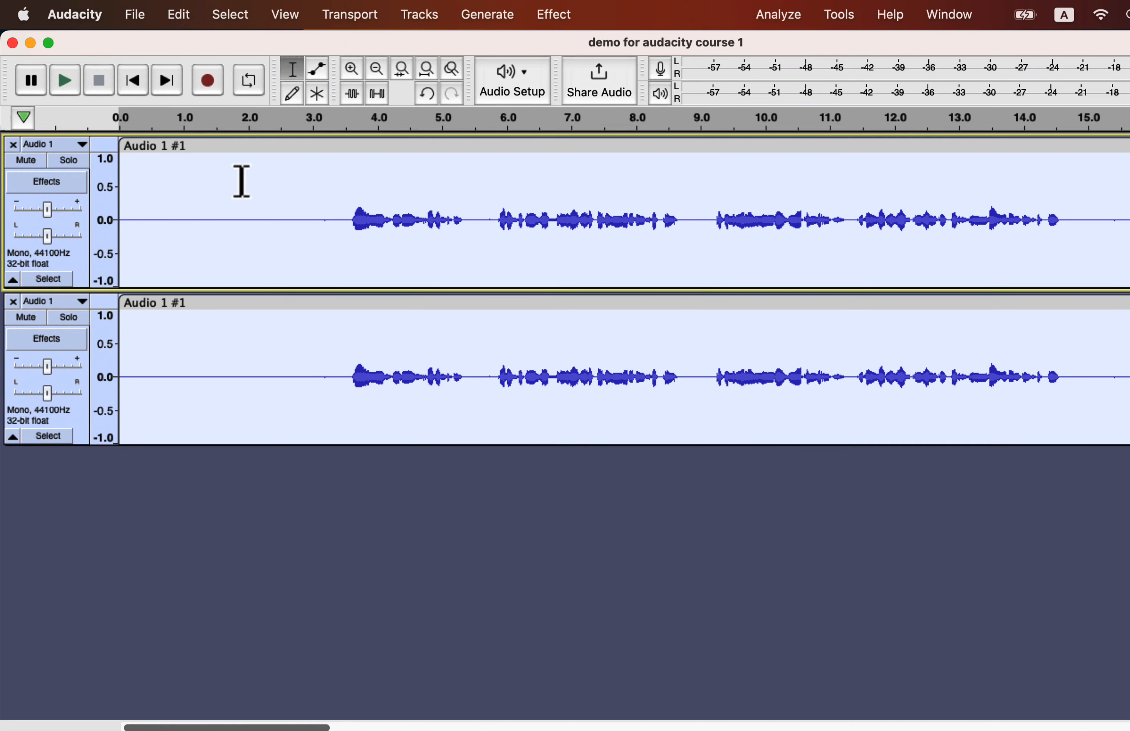
Step: Toggle Solo and Mute on and off for the duplicate track and the original track
left_click(227, 373)
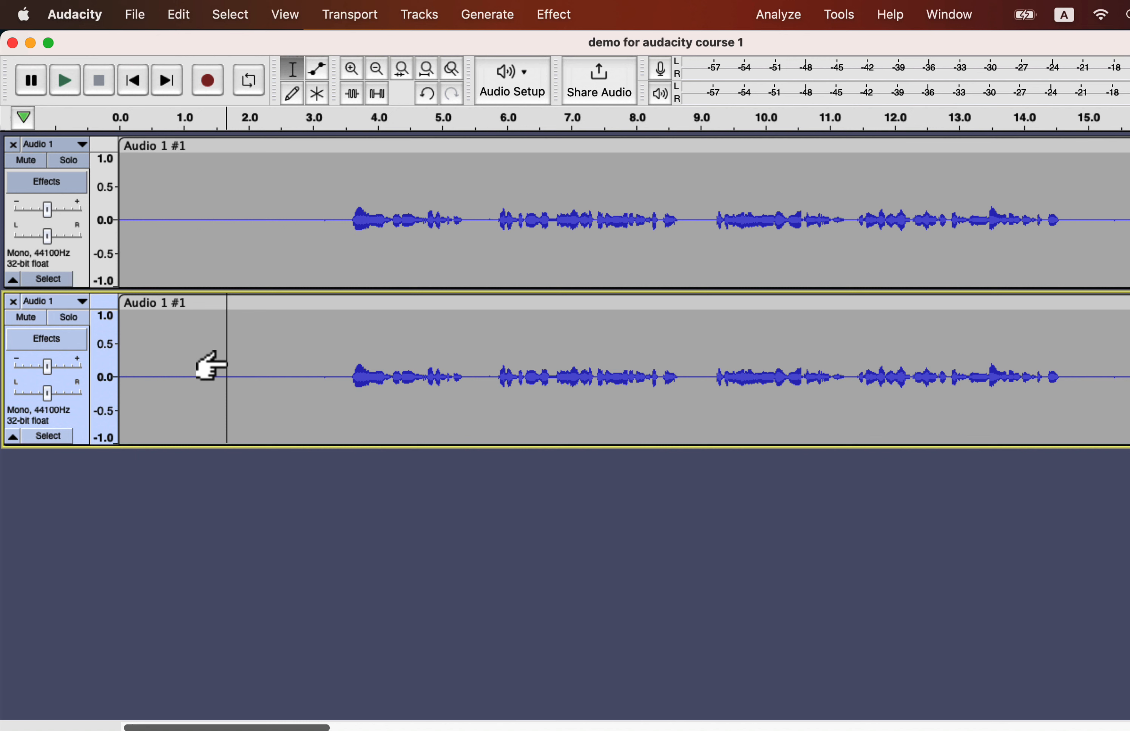
left_click(74, 319)
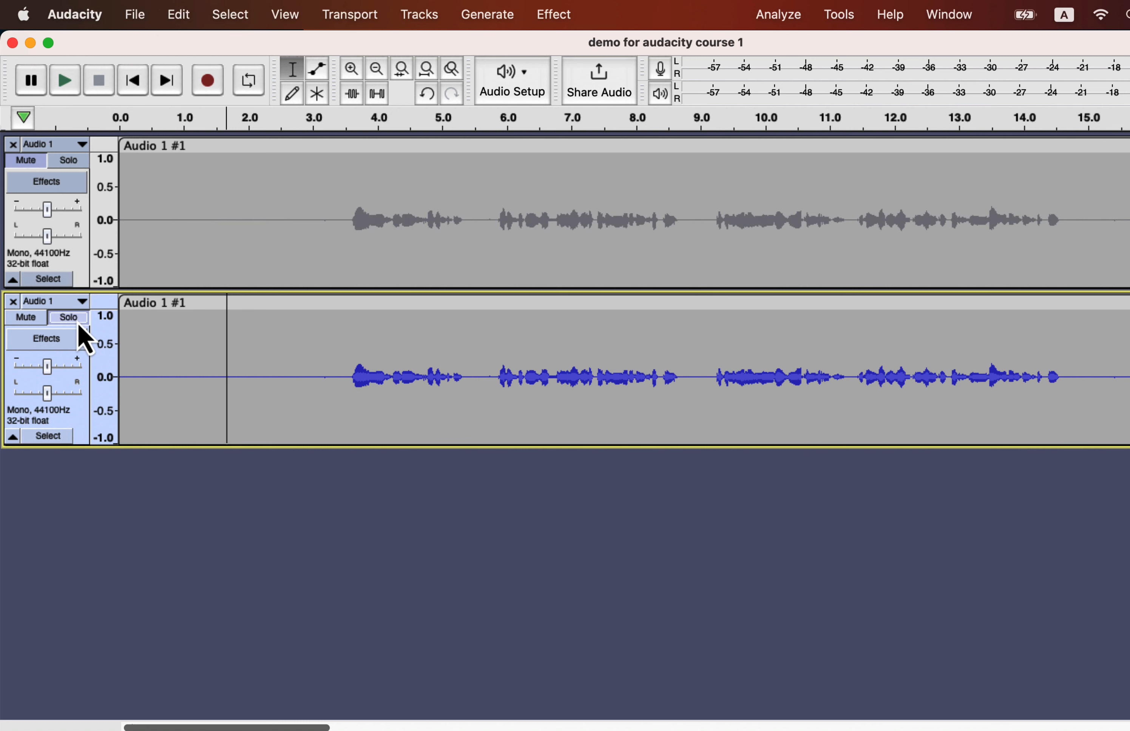
left_click(36, 319)
left_click(37, 319)
left_click(70, 319)
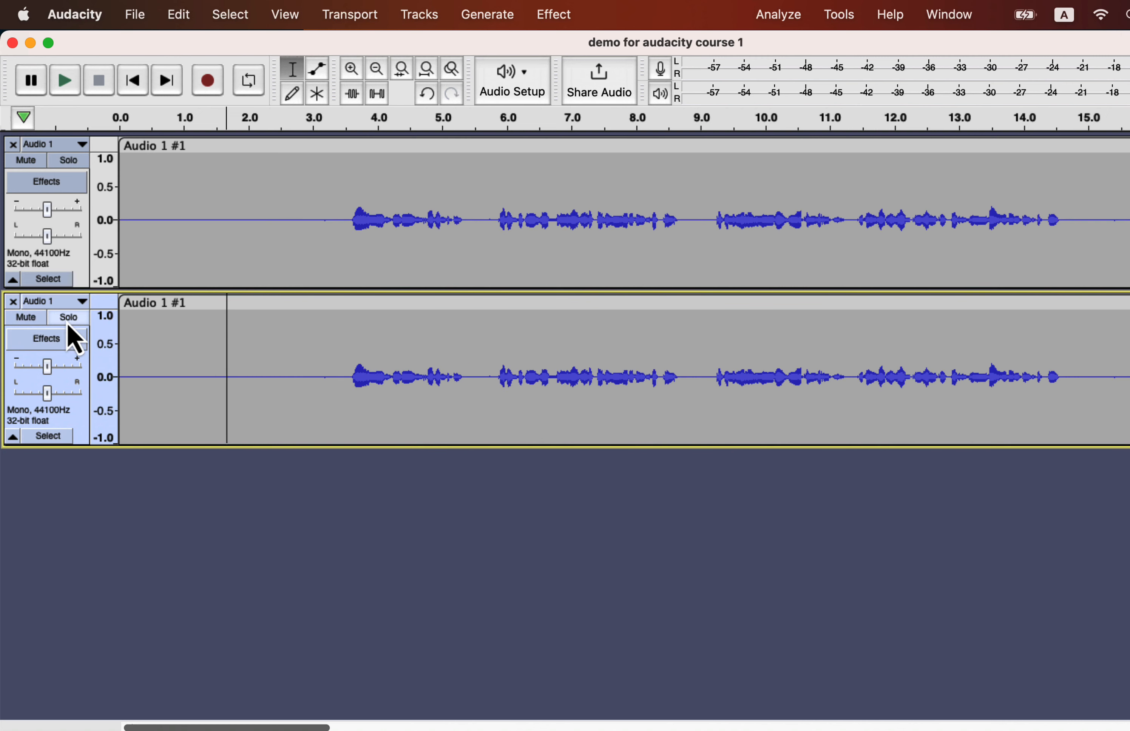
left_click(33, 161)
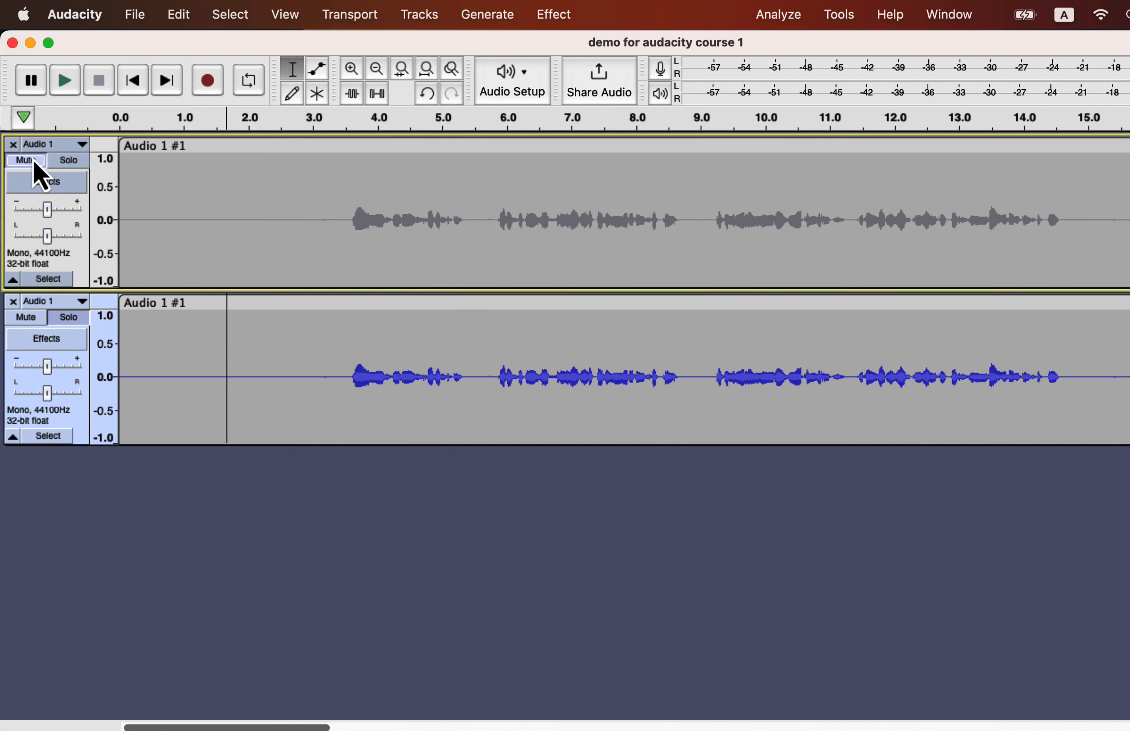
left_click(33, 161)
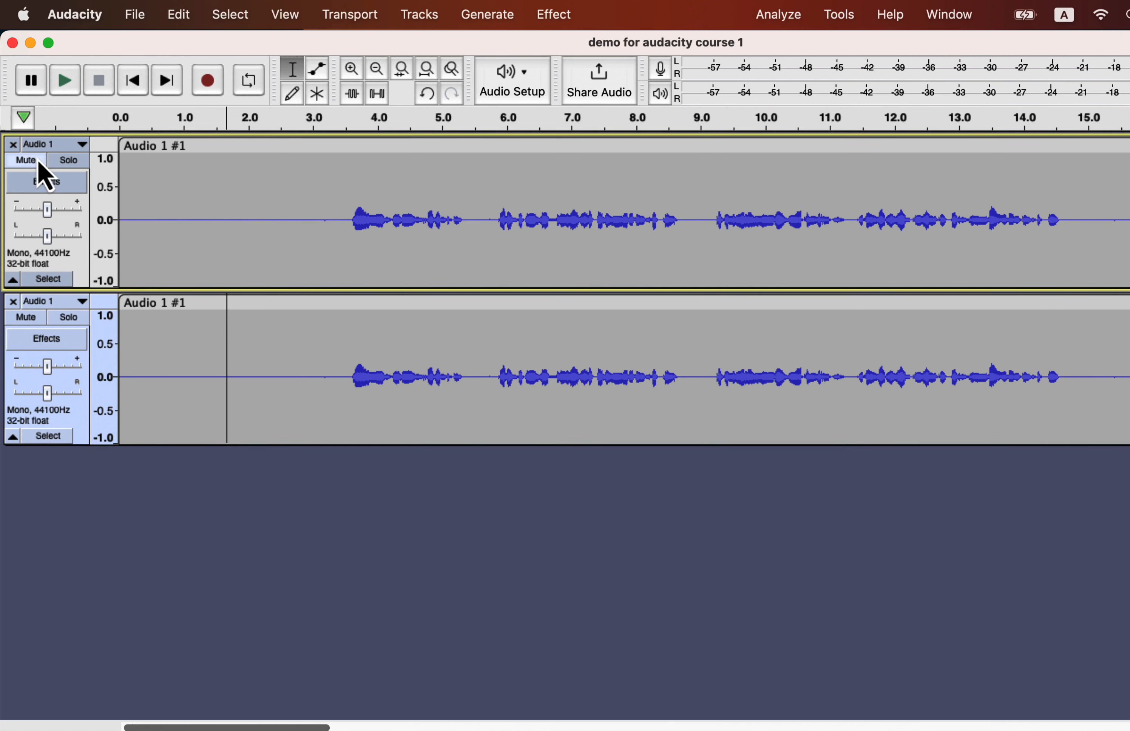
left_click(71, 163)
left_click(72, 164)
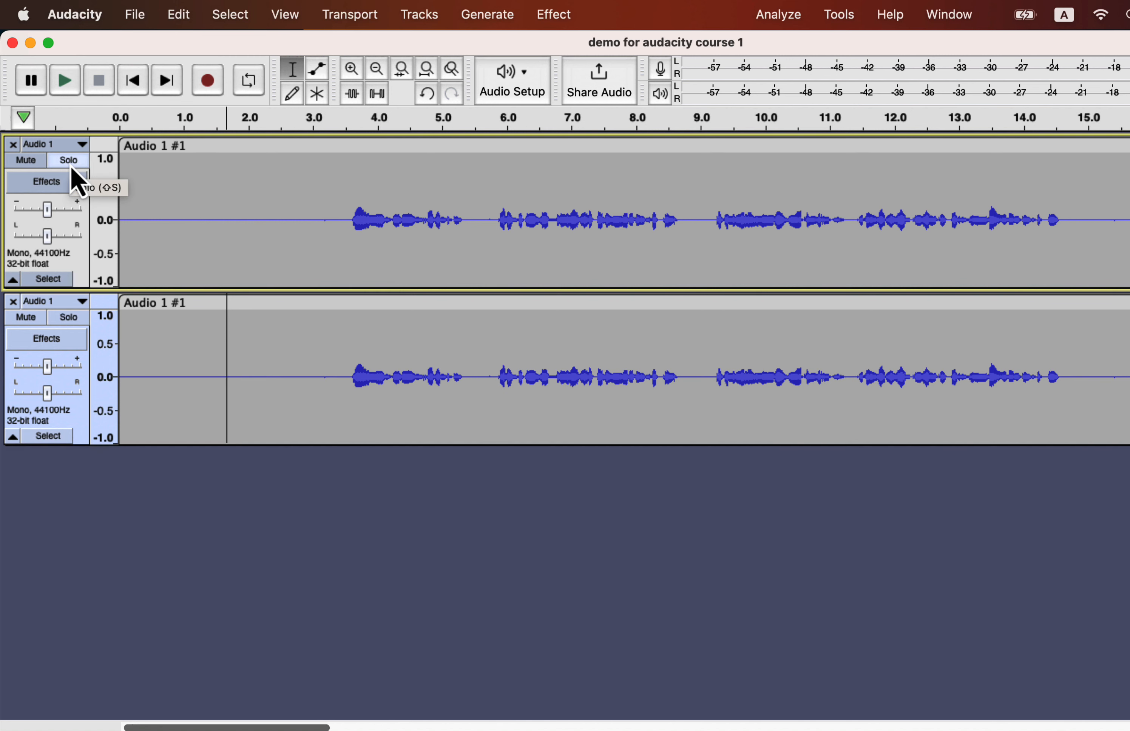
Step: Normalize the whole duplicate track to a peak amplitude of -3 dB with DC offset removal enabled
double_click(318, 394)
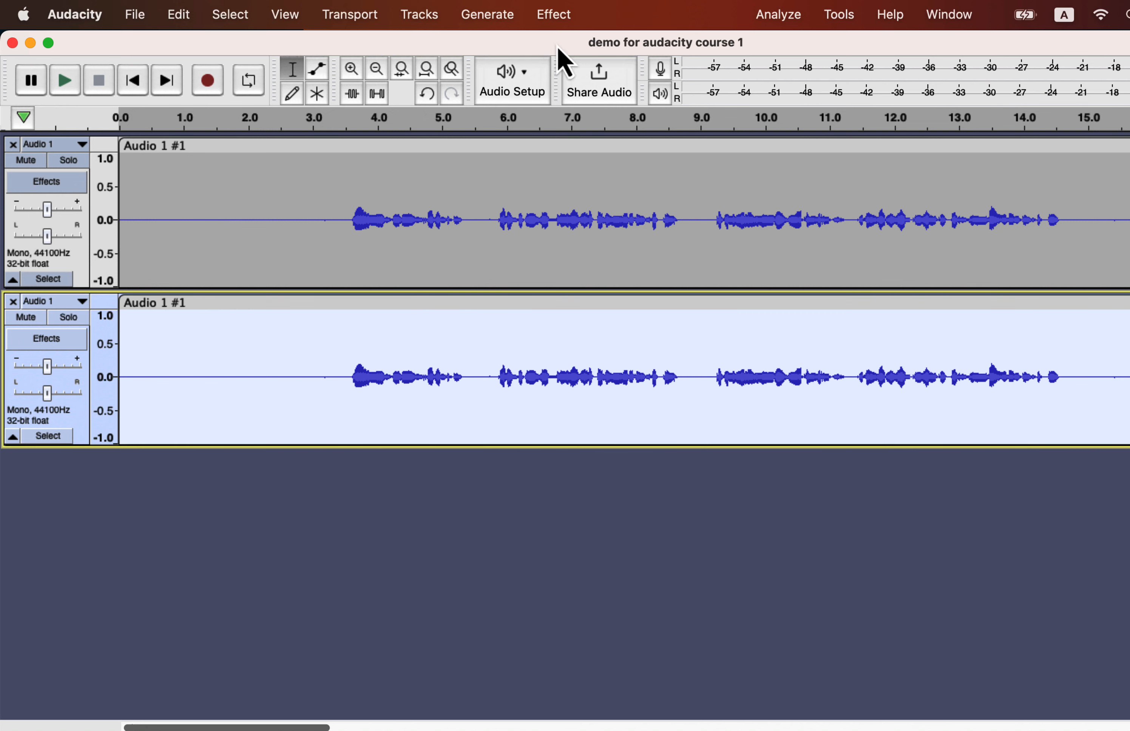
left_click(567, 17)
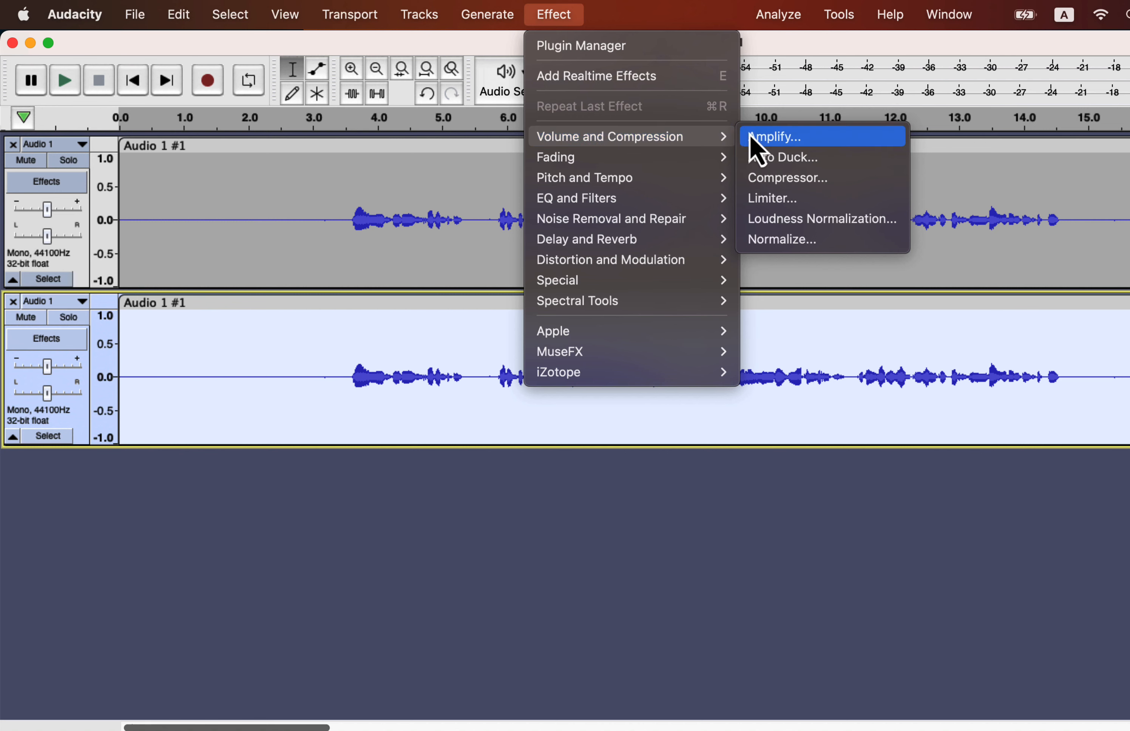
left_click(798, 243)
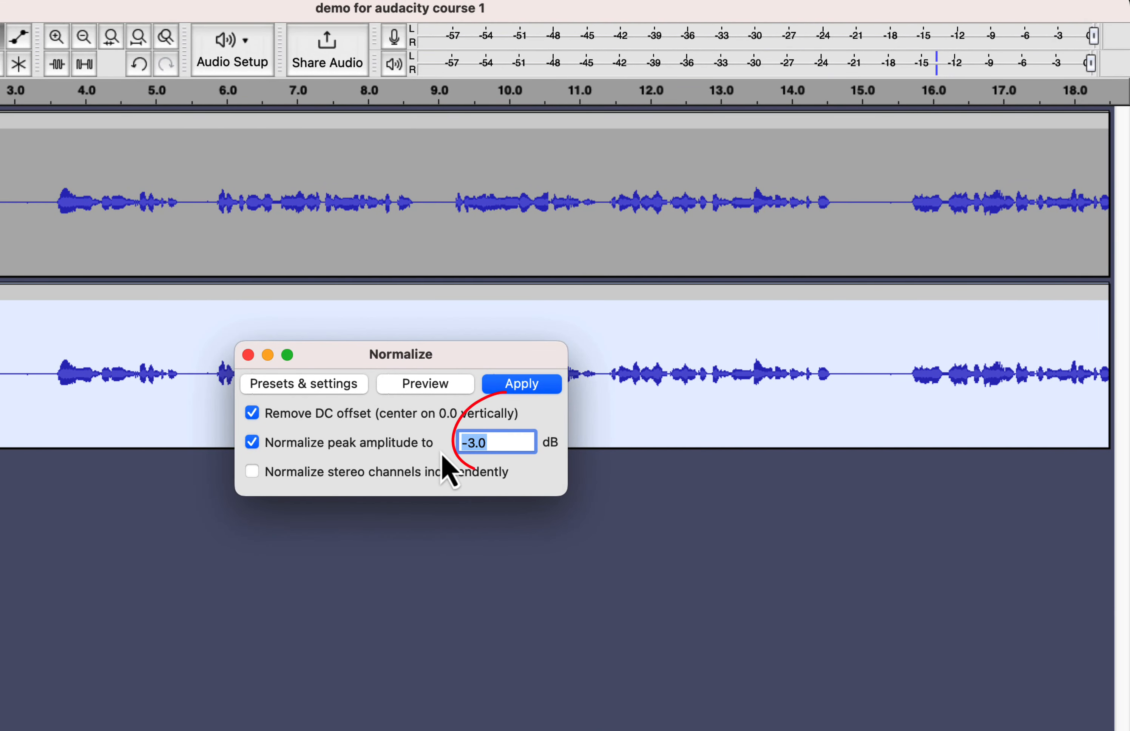
type("0")
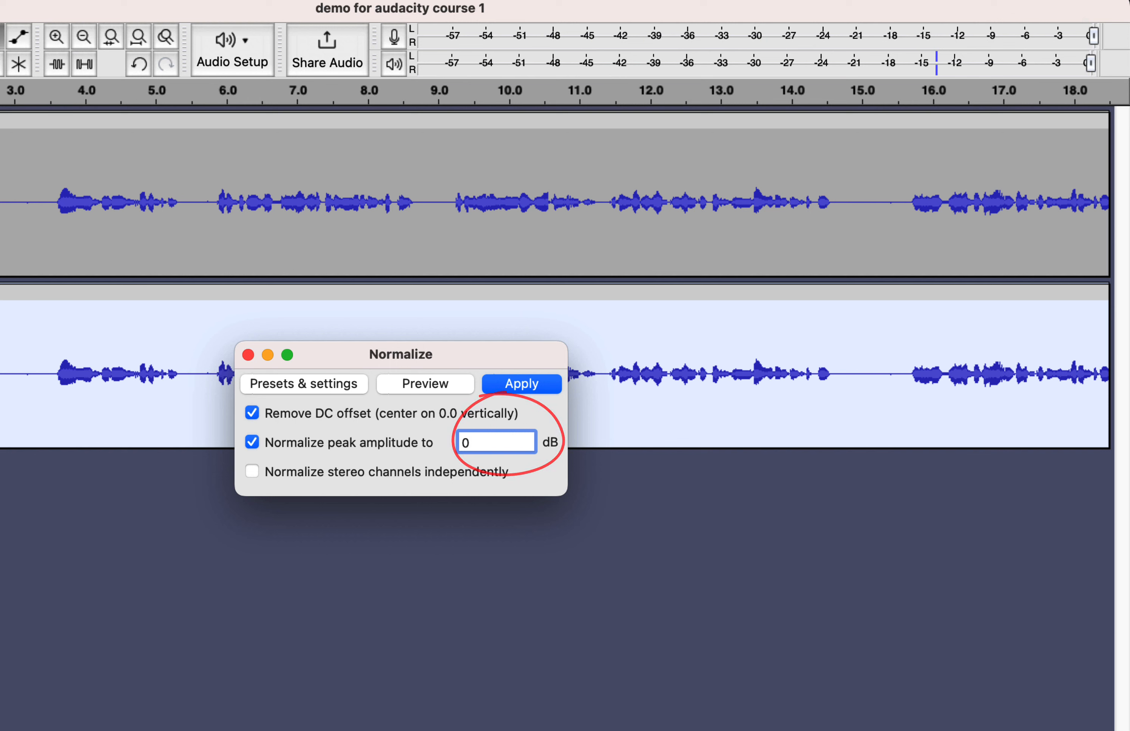
key("BackSpace")
type("9")
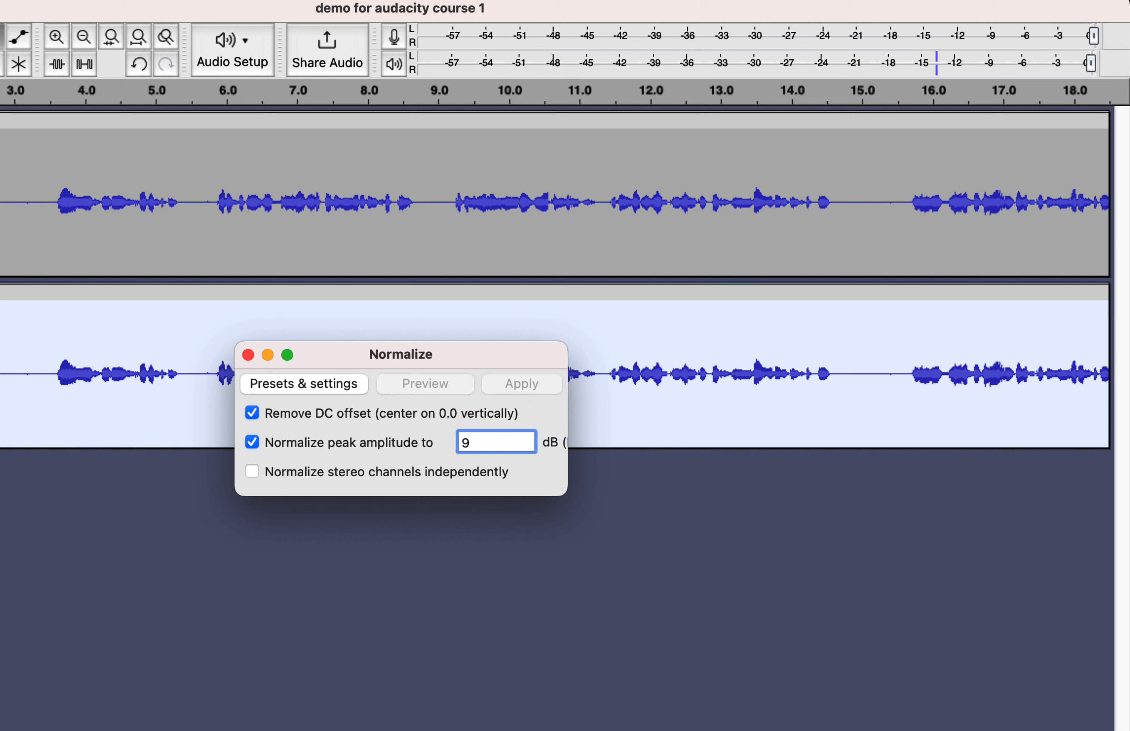
key("BackSpace")
type("1")
key("BackSpace")
type("-3")
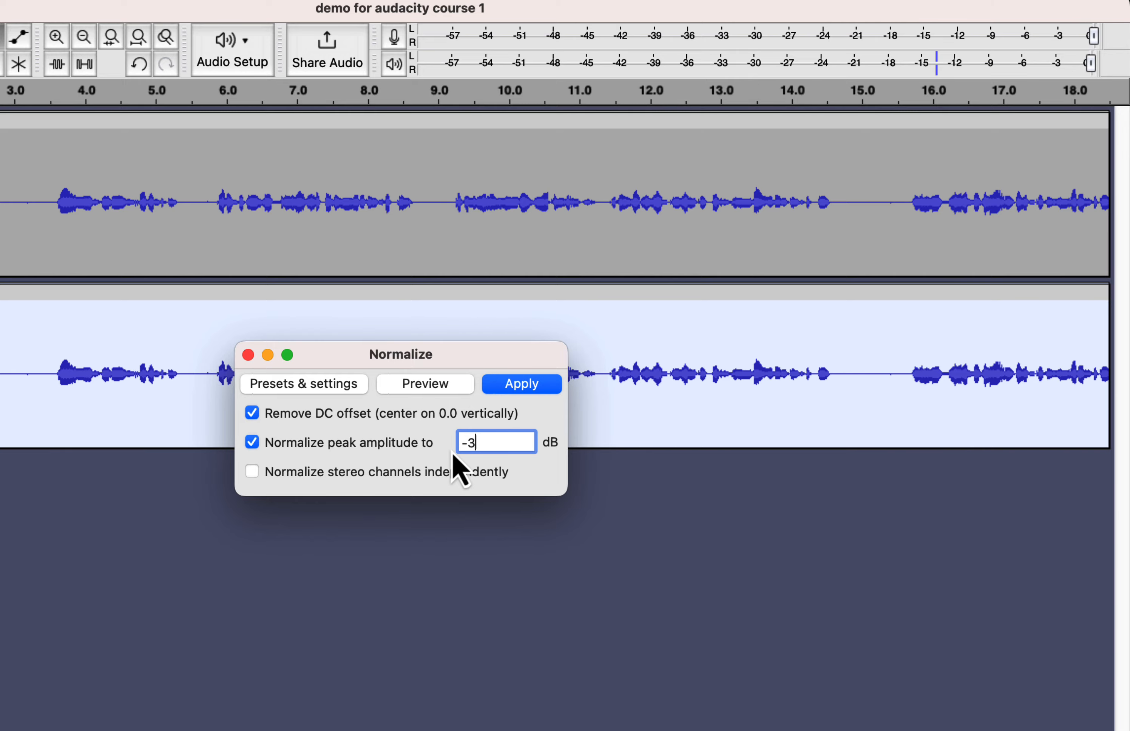
left_click(542, 384)
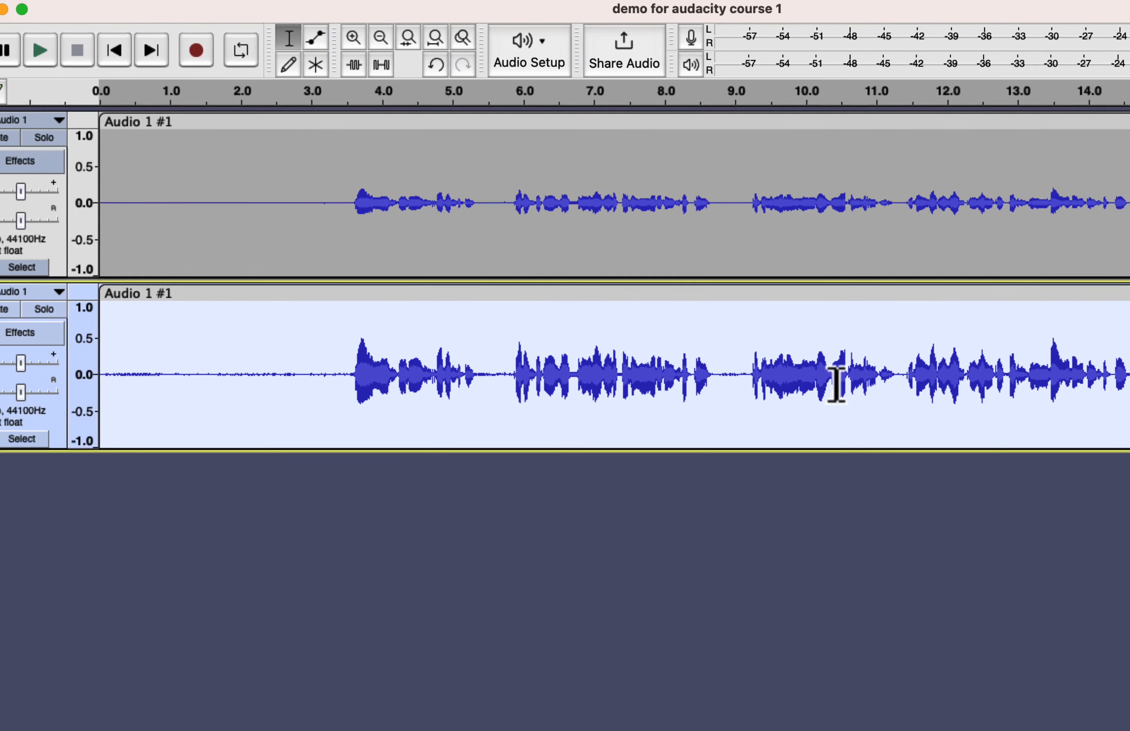
Step: Compare the speech and the silent gaps of the normalized duplicate with the original track across roughly the first 27 seconds
left_click_drag(380, 356, 455, 372)
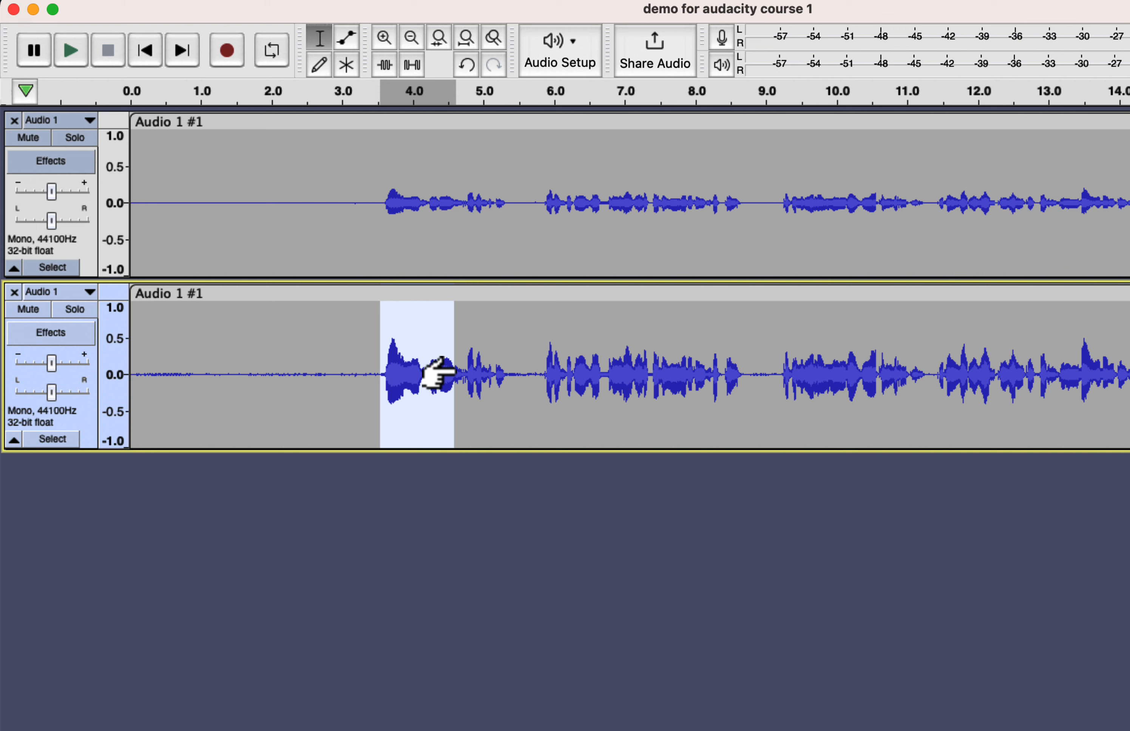
left_click(268, 373)
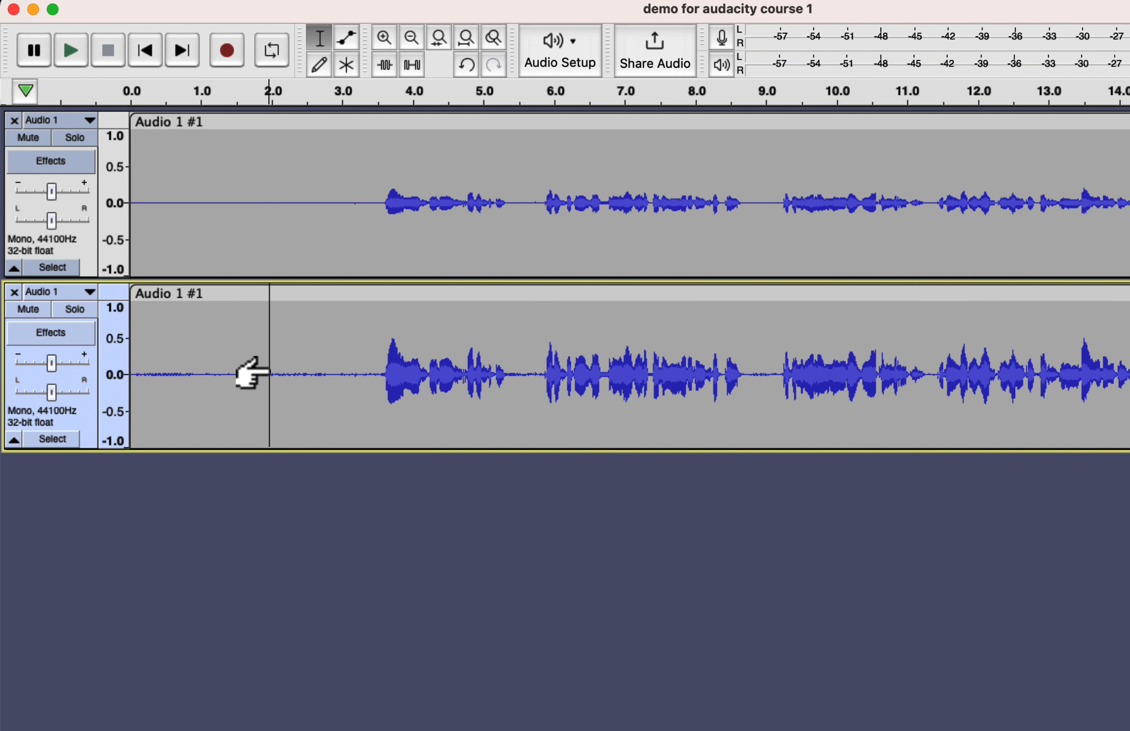
left_click(323, 385)
left_click_drag(321, 385, 148, 378)
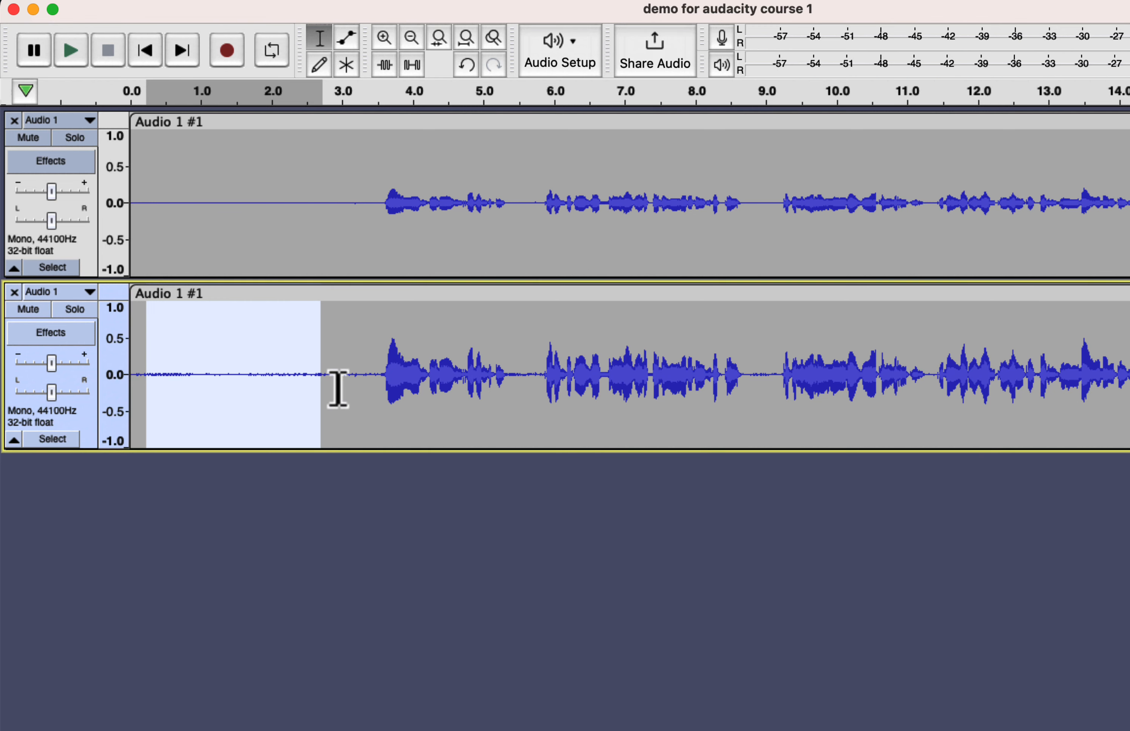
scroll(338, 385, "right", 10)
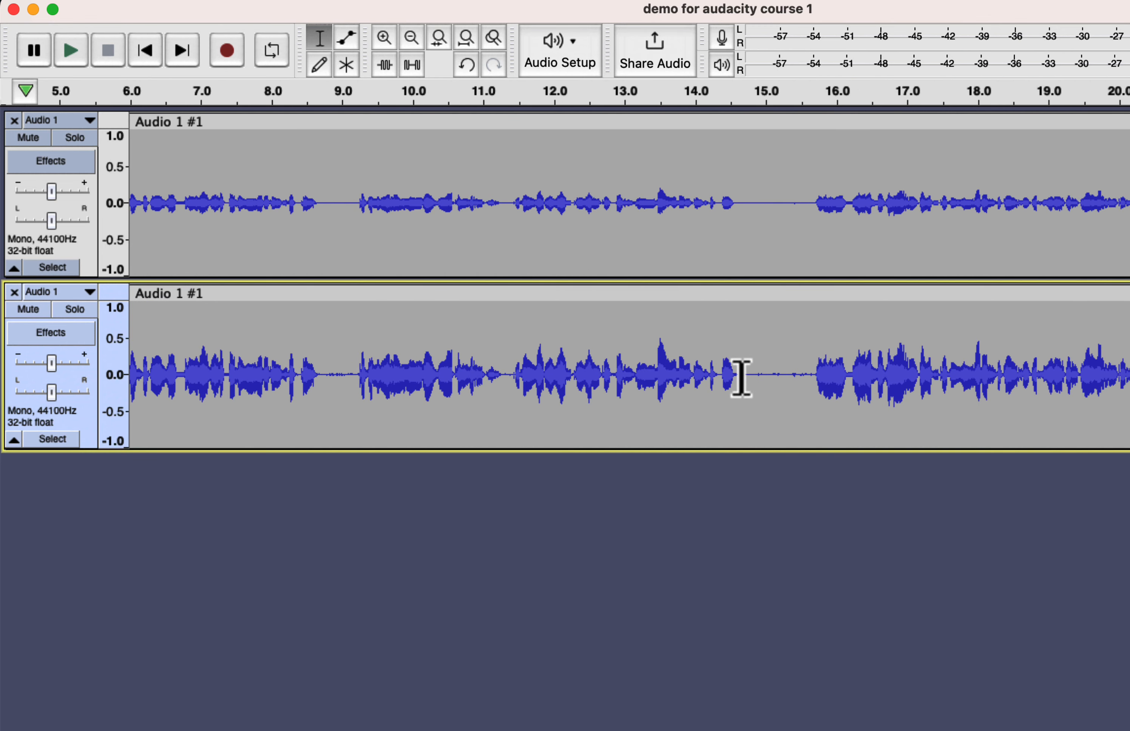
left_click_drag(751, 377, 799, 378)
scroll(783, 379, "right", 12)
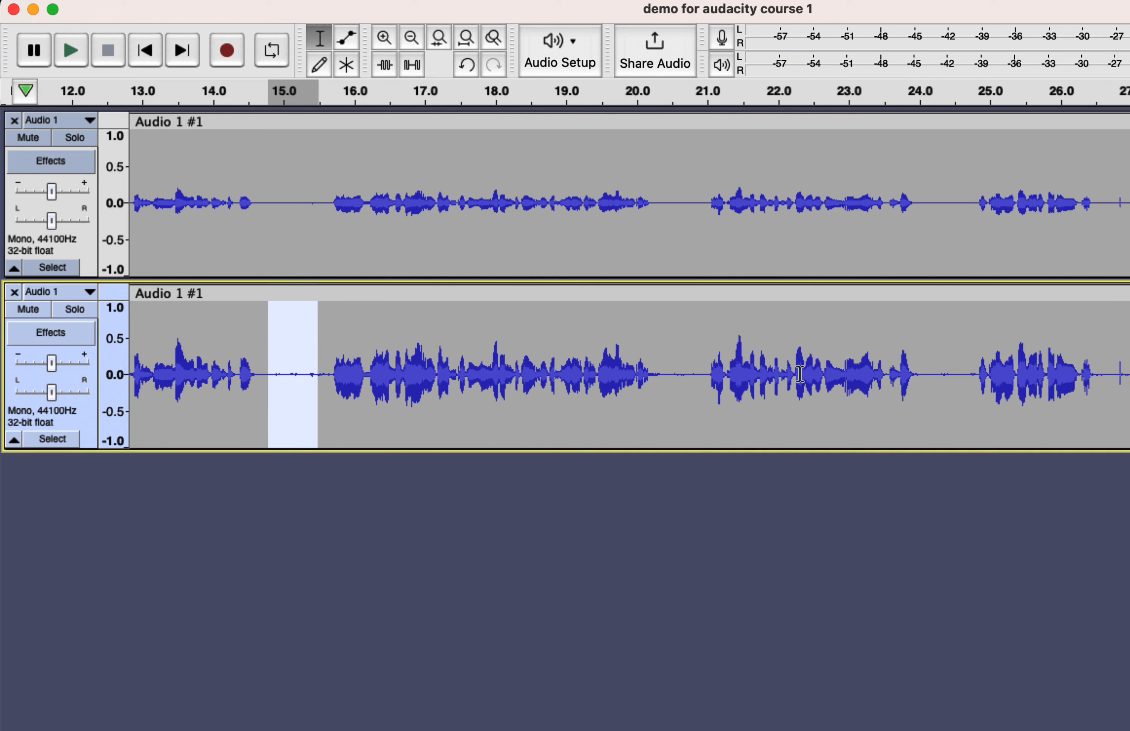
left_click(902, 375)
left_click_drag(915, 371, 901, 379)
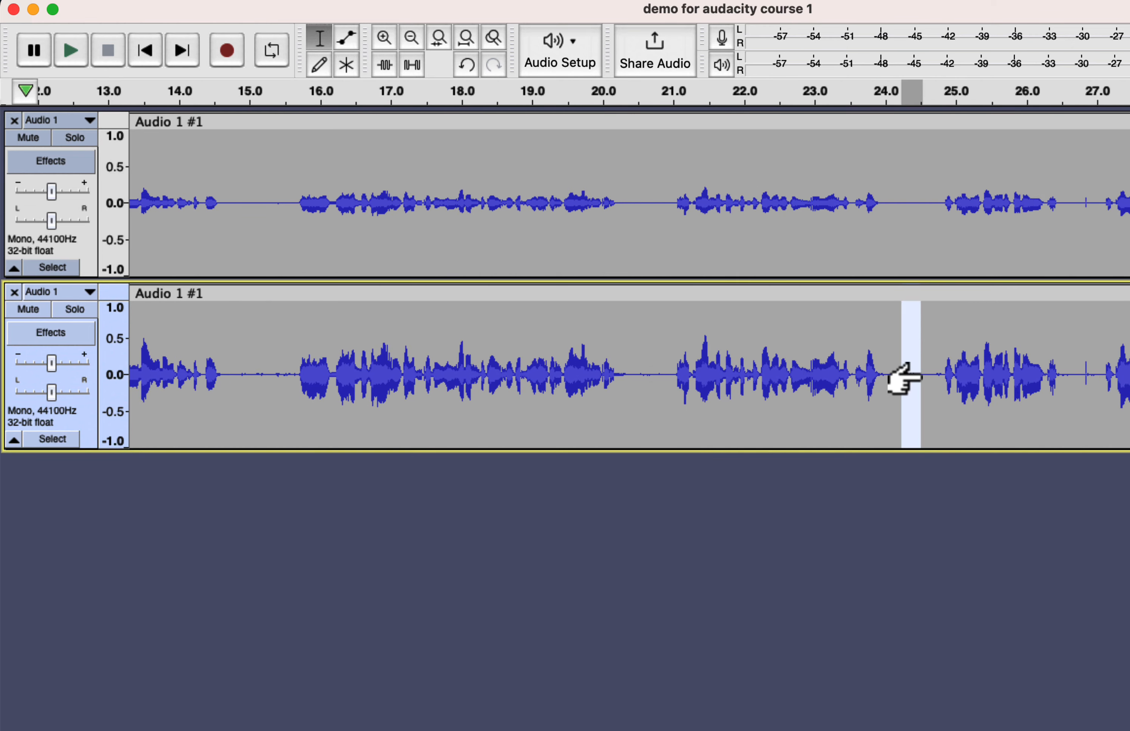
left_click_drag(894, 207, 929, 221)
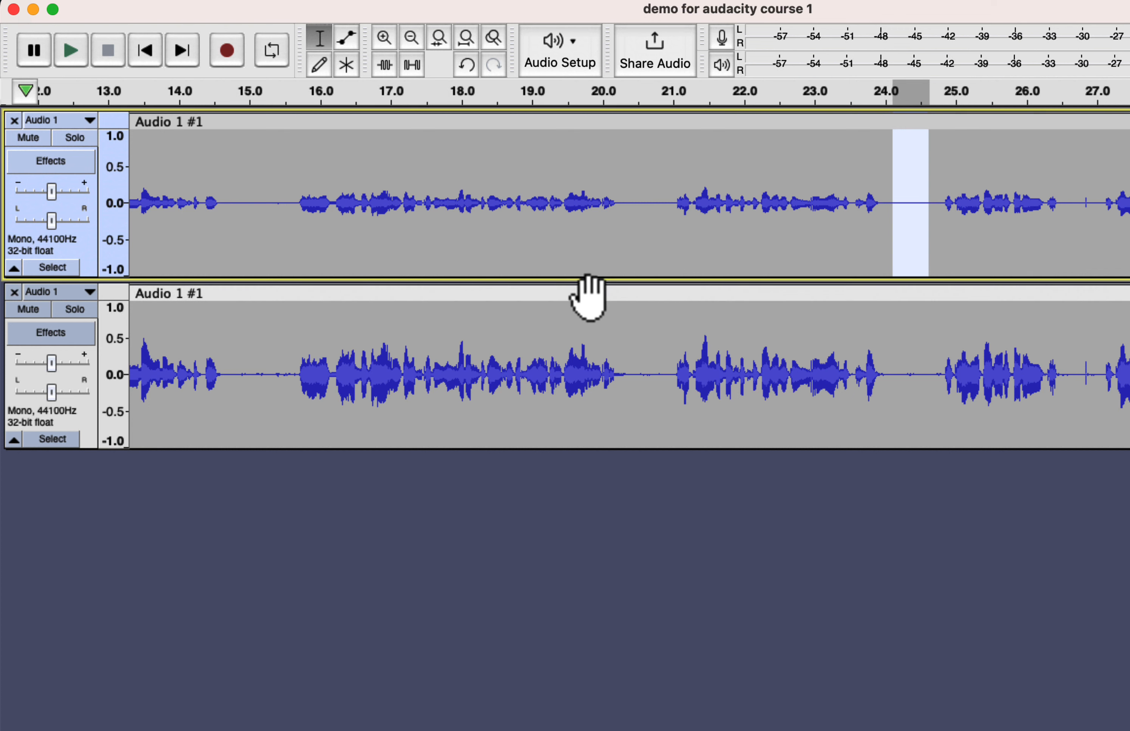
scroll(589, 298, "left", 13)
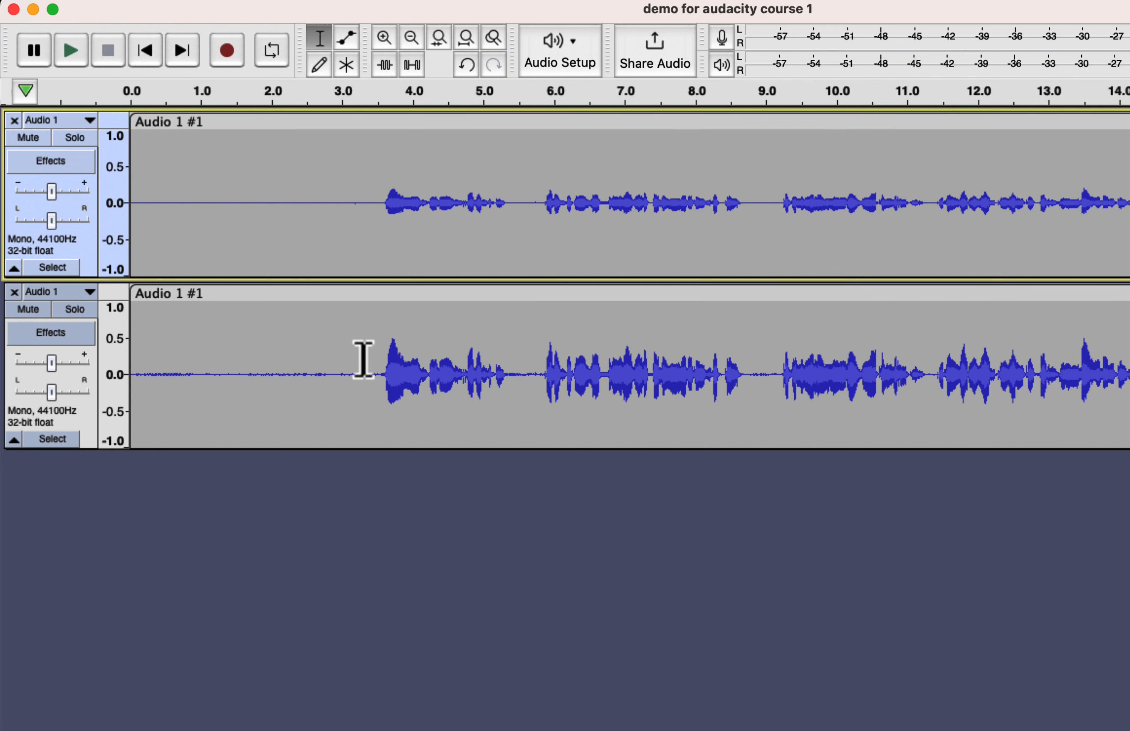
Step: Solo the normalized duplicate track, play it from the beginning, then stop and return to its start
left_click(364, 359)
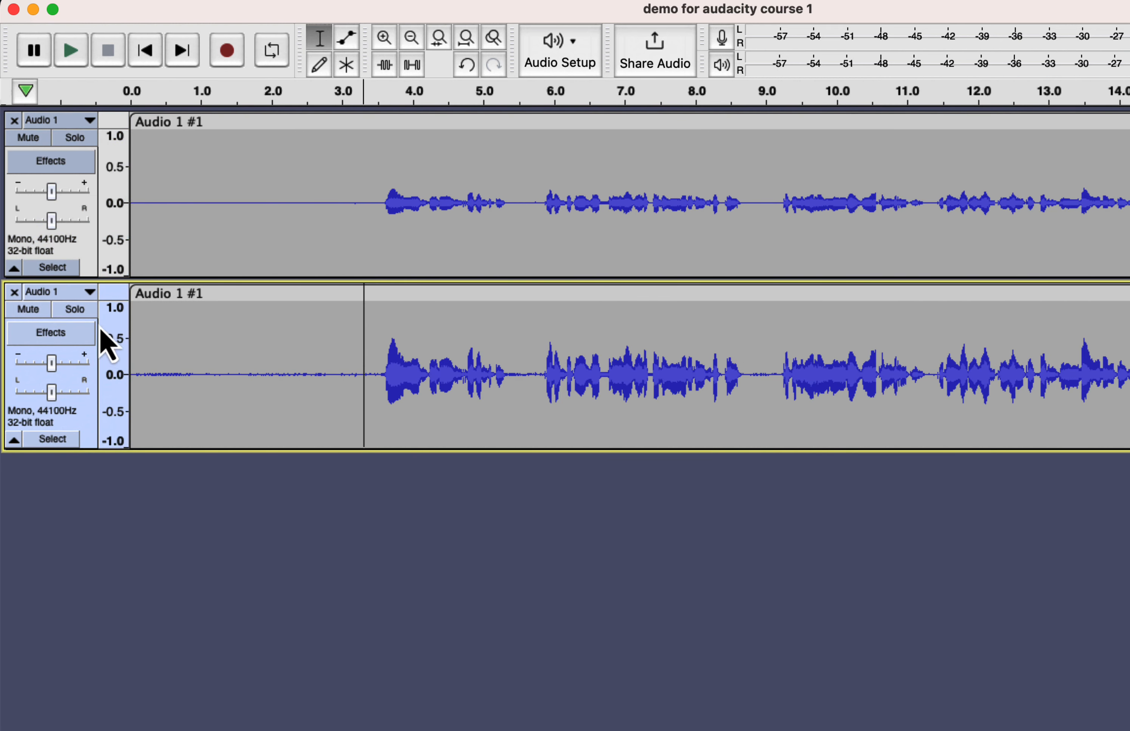
left_click(78, 312)
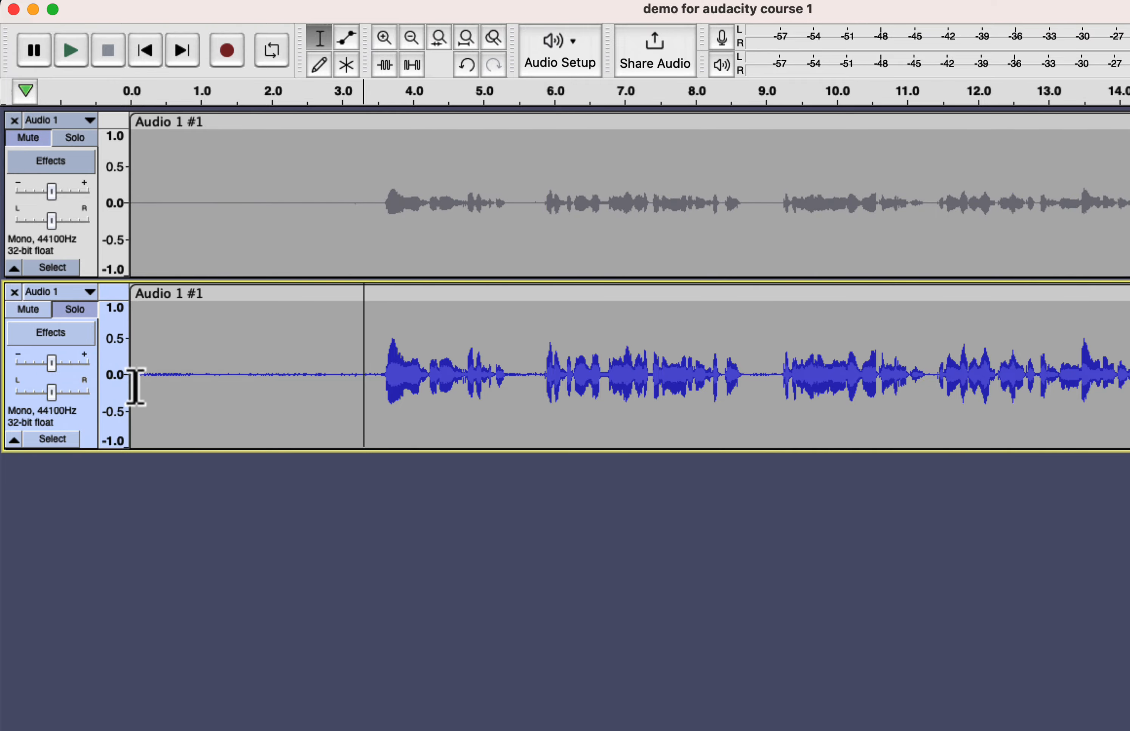
left_click(135, 382)
key("space")
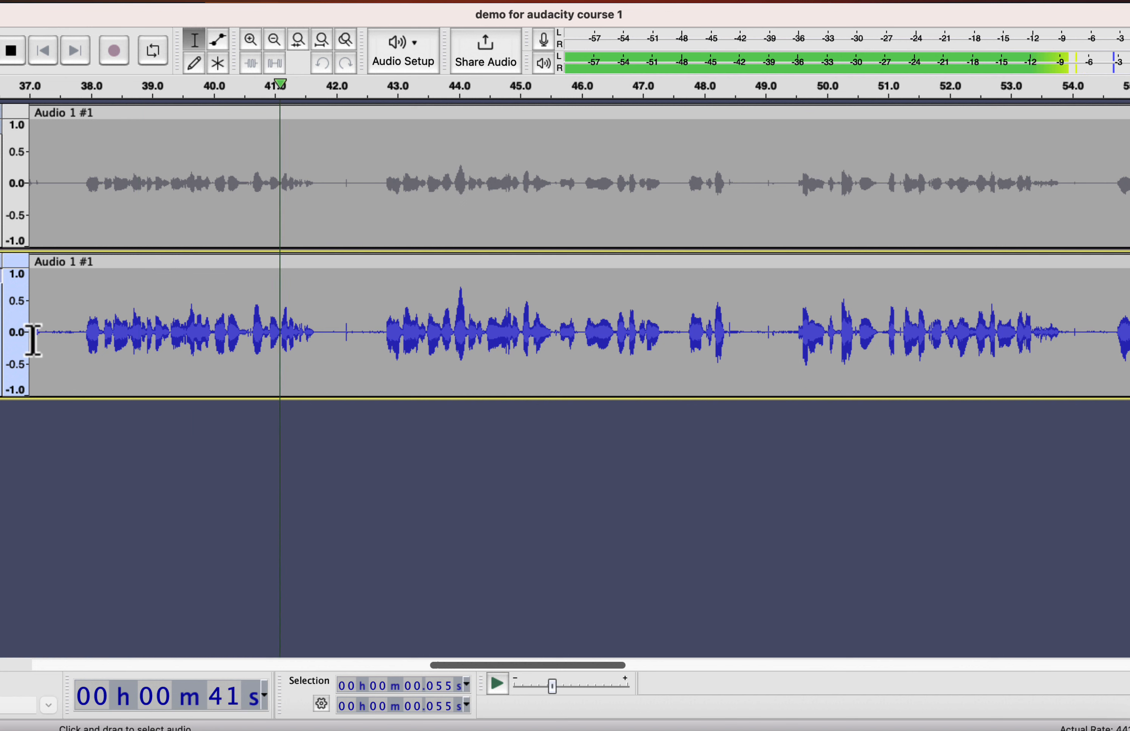
key("space")
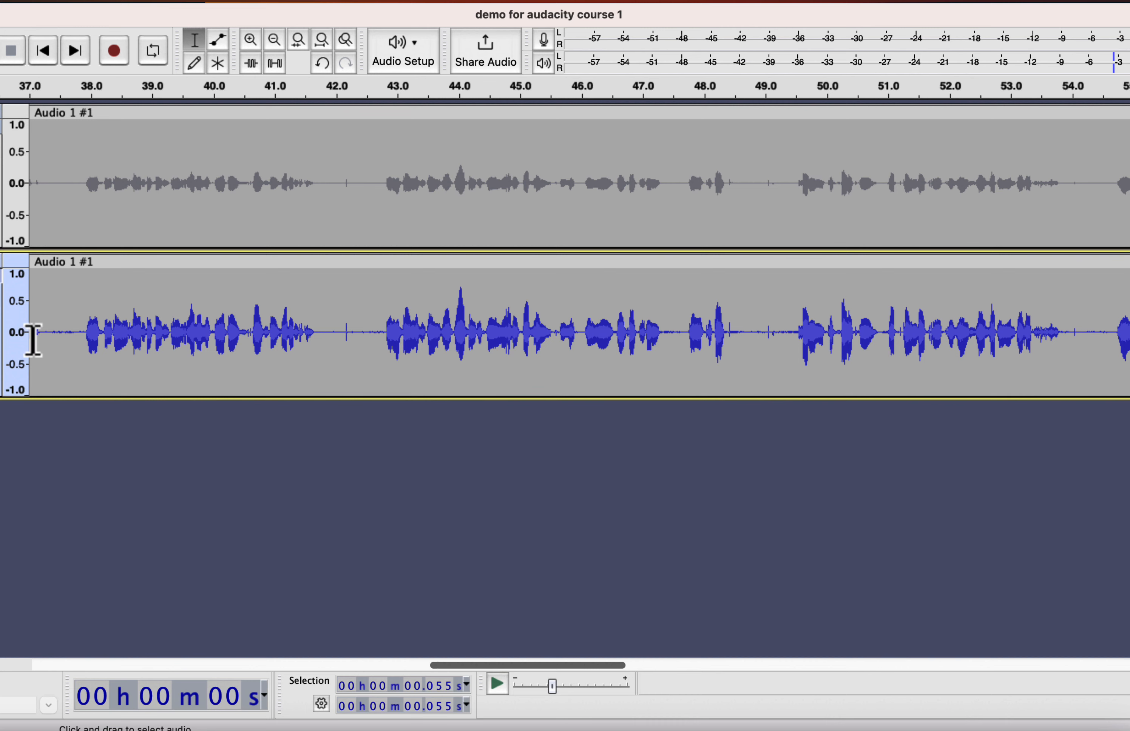
scroll(33, 339, "left", 15)
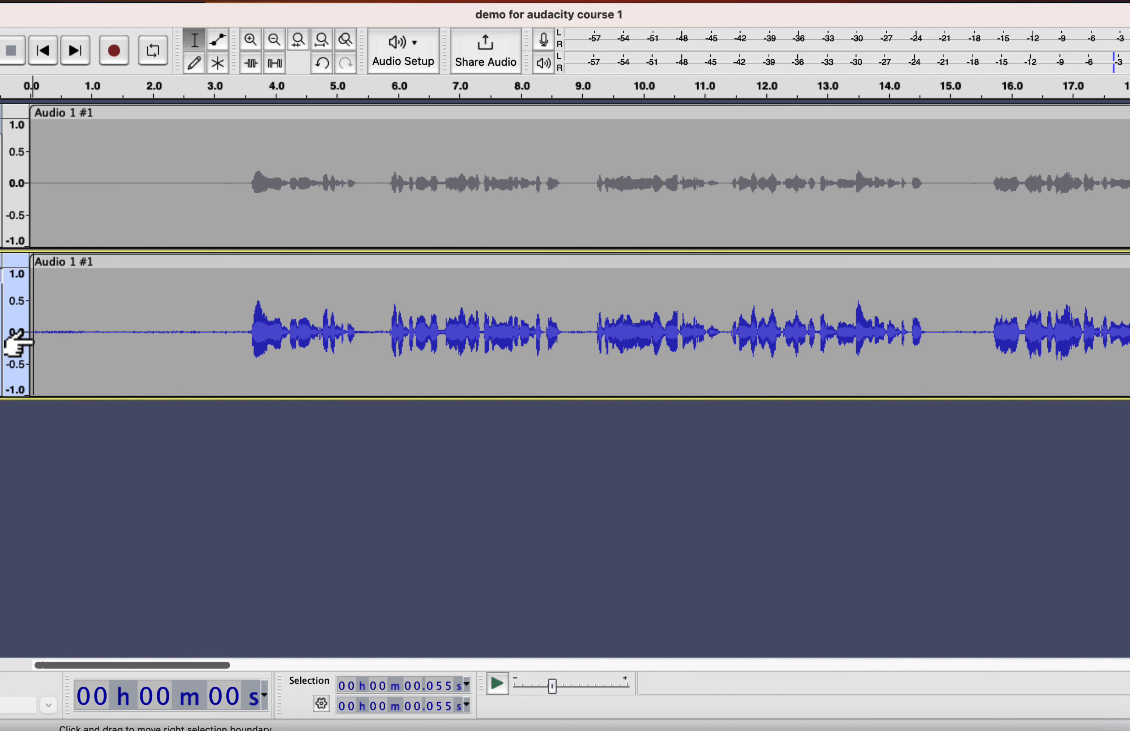
Step: Select the silent lead-in of the normalized duplicate from the start to about 3.48 s and play it
left_click_drag(105, 332, 11, 326)
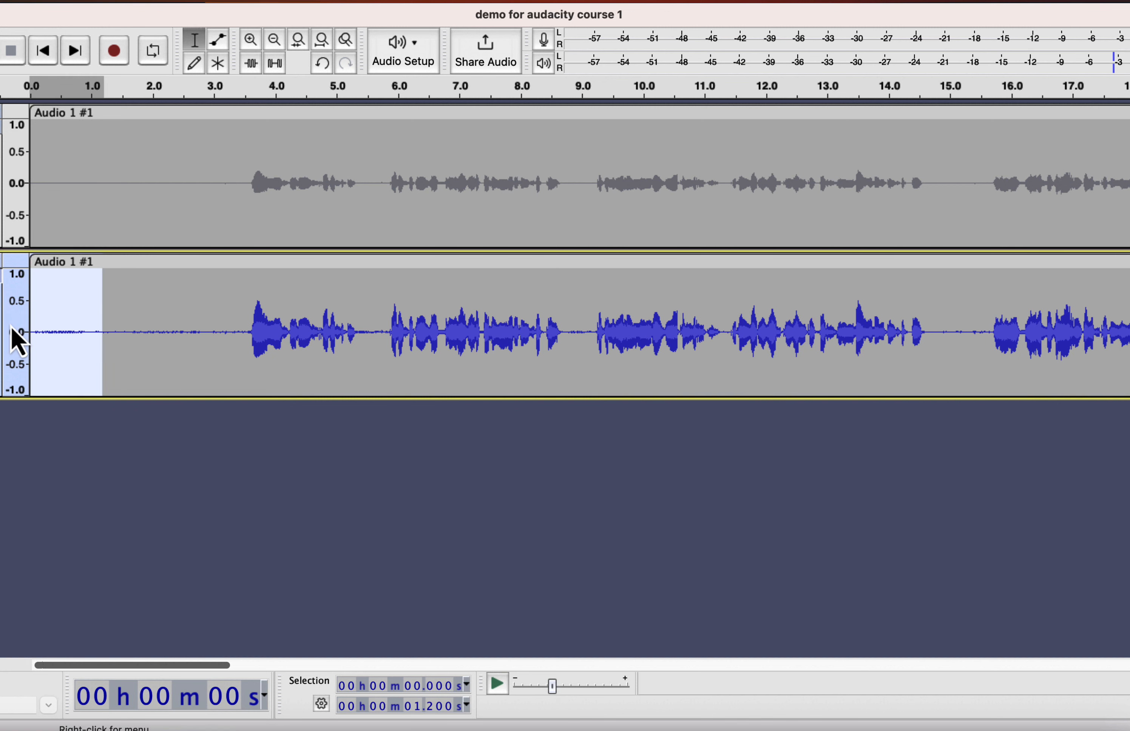
left_click_drag(232, 335, 109, 321)
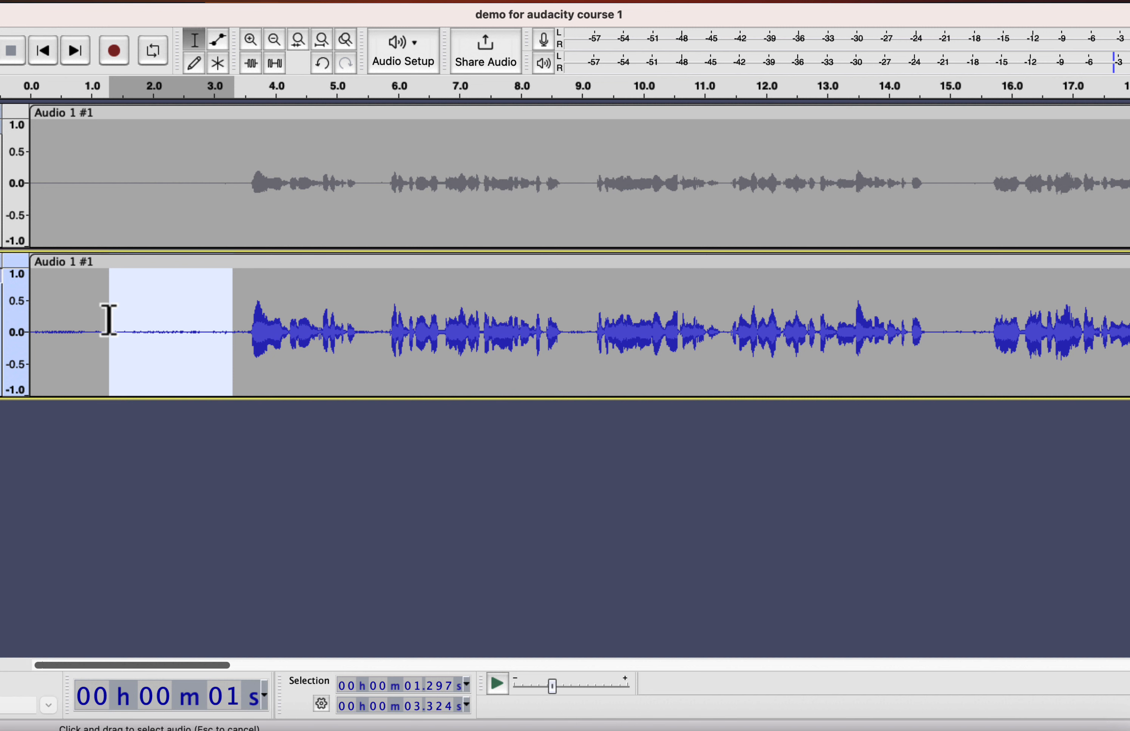
left_click(186, 331)
left_click(243, 334, "shift")
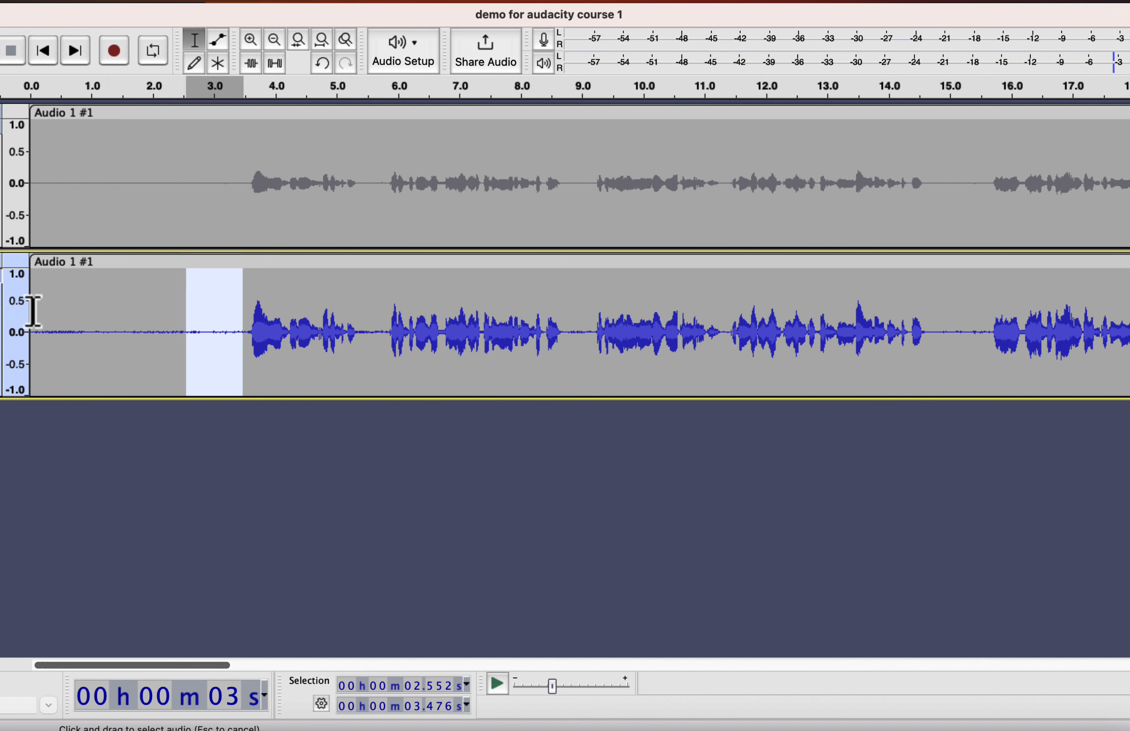
left_click(32, 318, "shift")
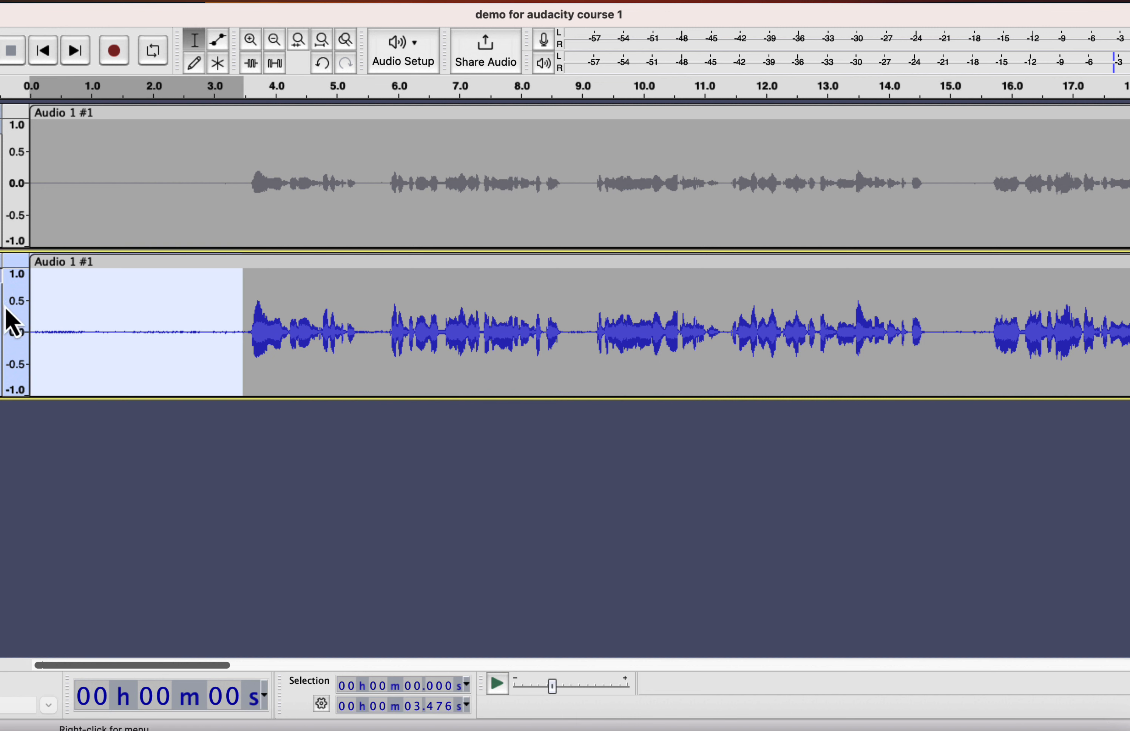
key("space")
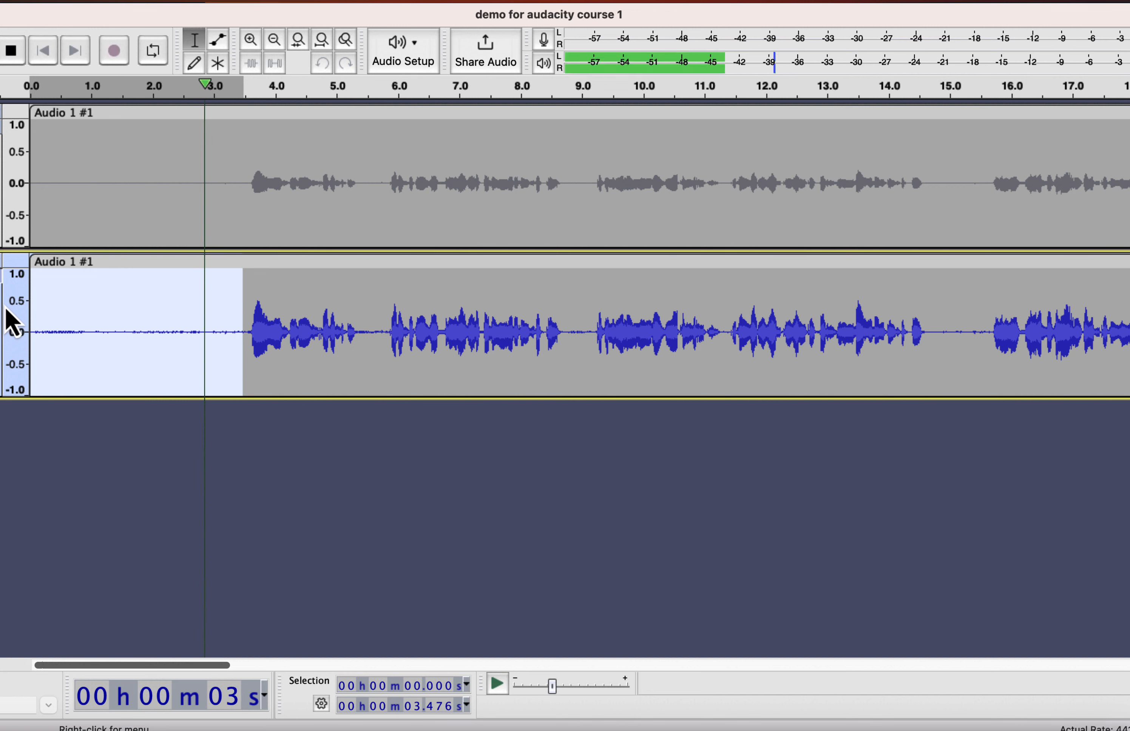
Step: Select and play the duplicate's speech gaps, first about 8.76–9.16 s and then about 14.86–15.6 s
left_click(164, 330)
left_click_drag(569, 328, 591, 359)
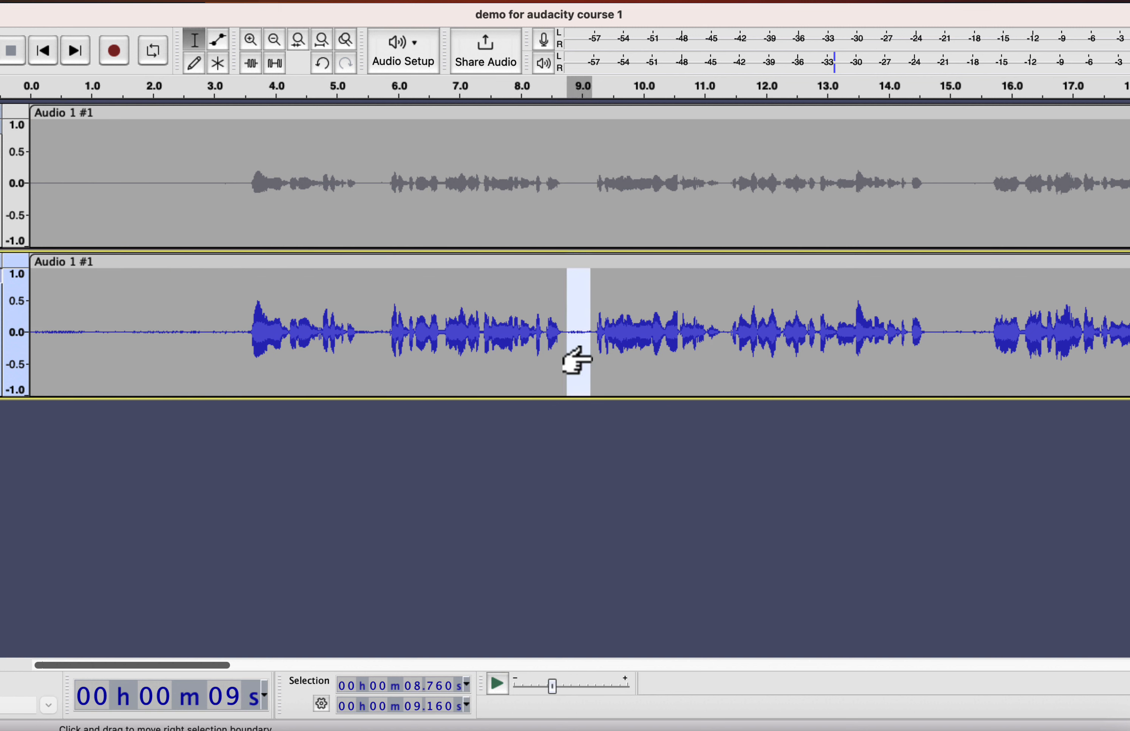
key("space")
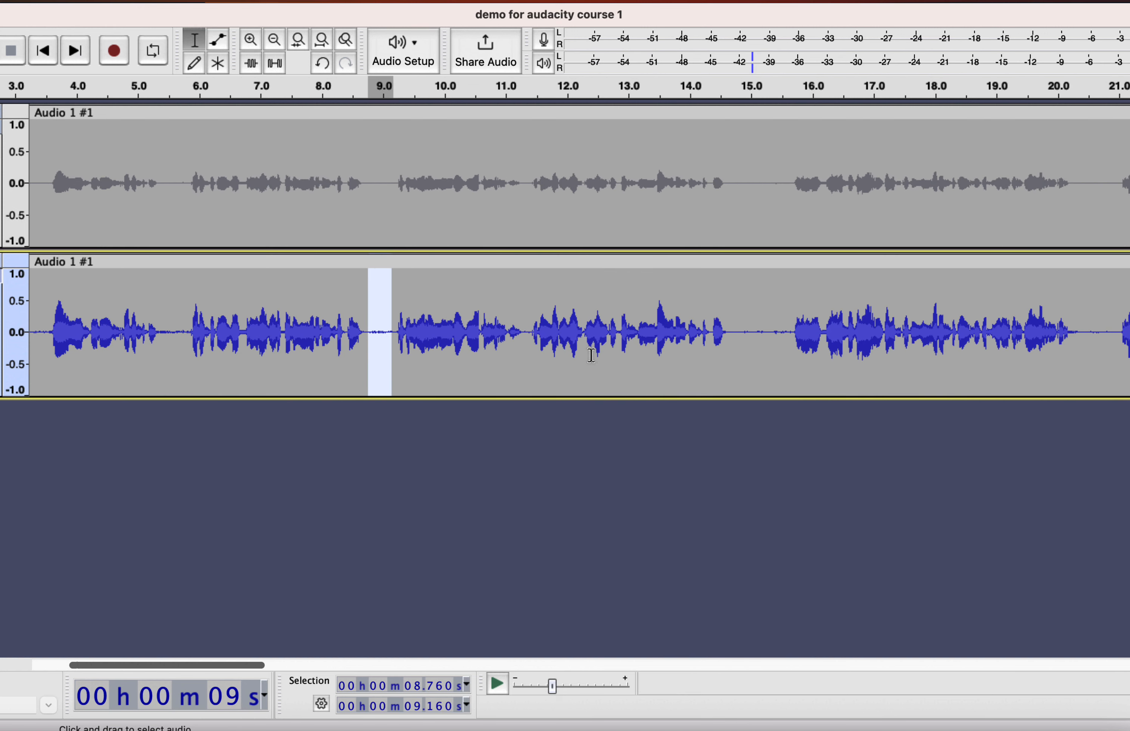
scroll(688, 333, "right", 5)
left_click_drag(738, 318, 784, 351)
key("space")
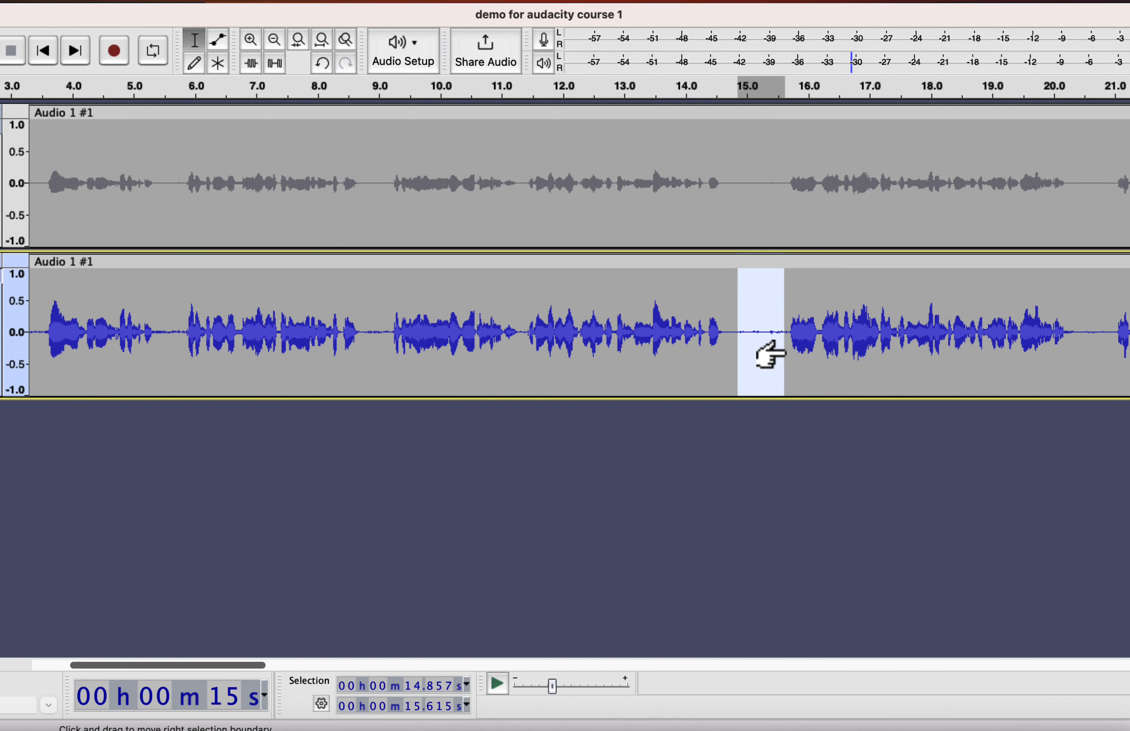
Step: Select about 1.63 to 2.97 s of the duplicate's silent lead-in and play it
scroll(771, 354, "left", 5)
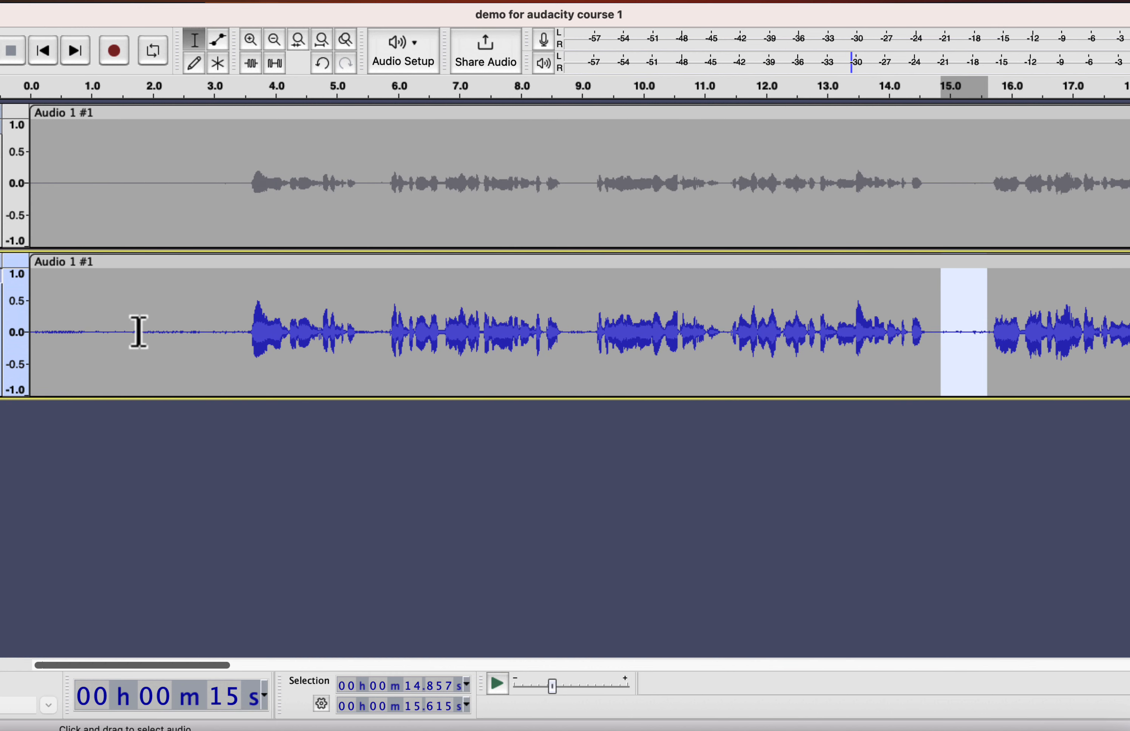
left_click_drag(130, 331, 212, 373)
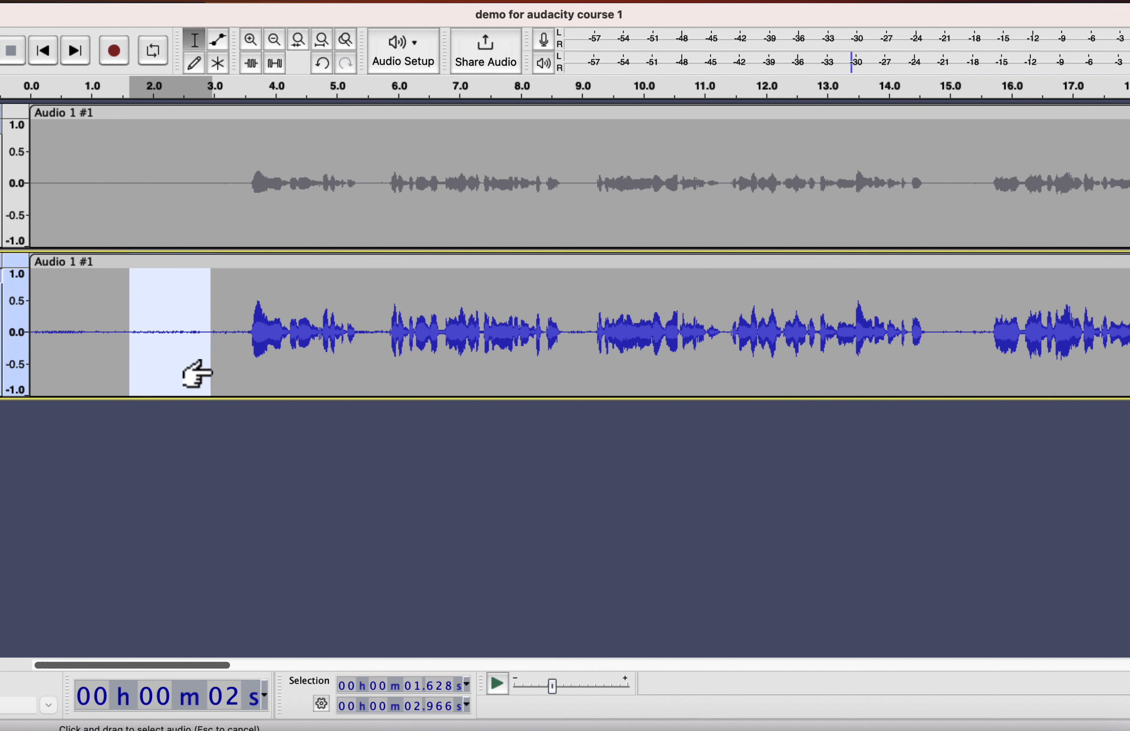
key("space")
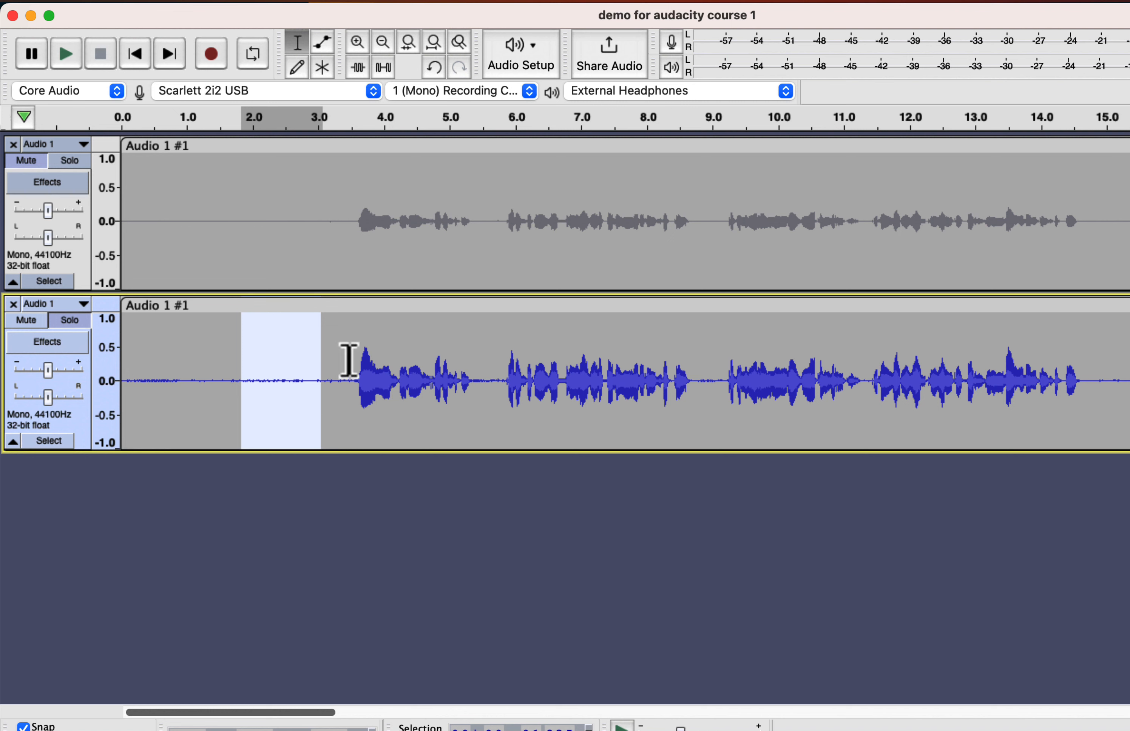
Step: Play from about 3.23 s, switching Solo to the original track and back to the normalized duplicate, and stop playback
left_click(334, 354)
key("space")
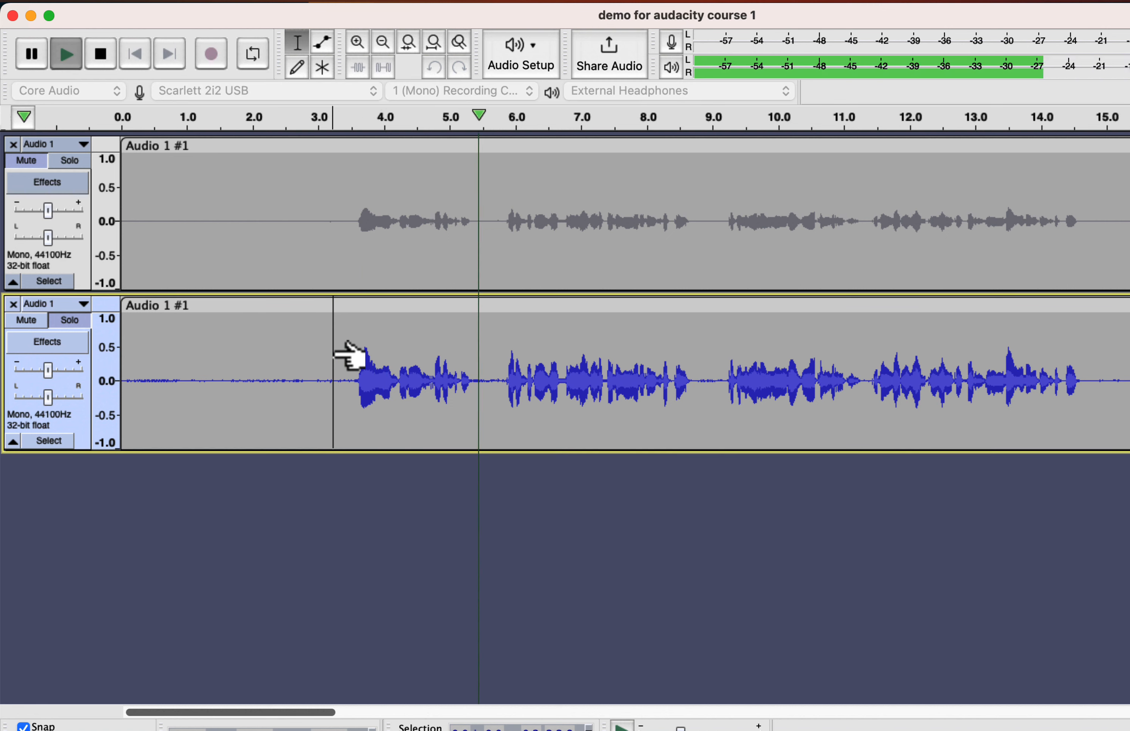
left_click(67, 161)
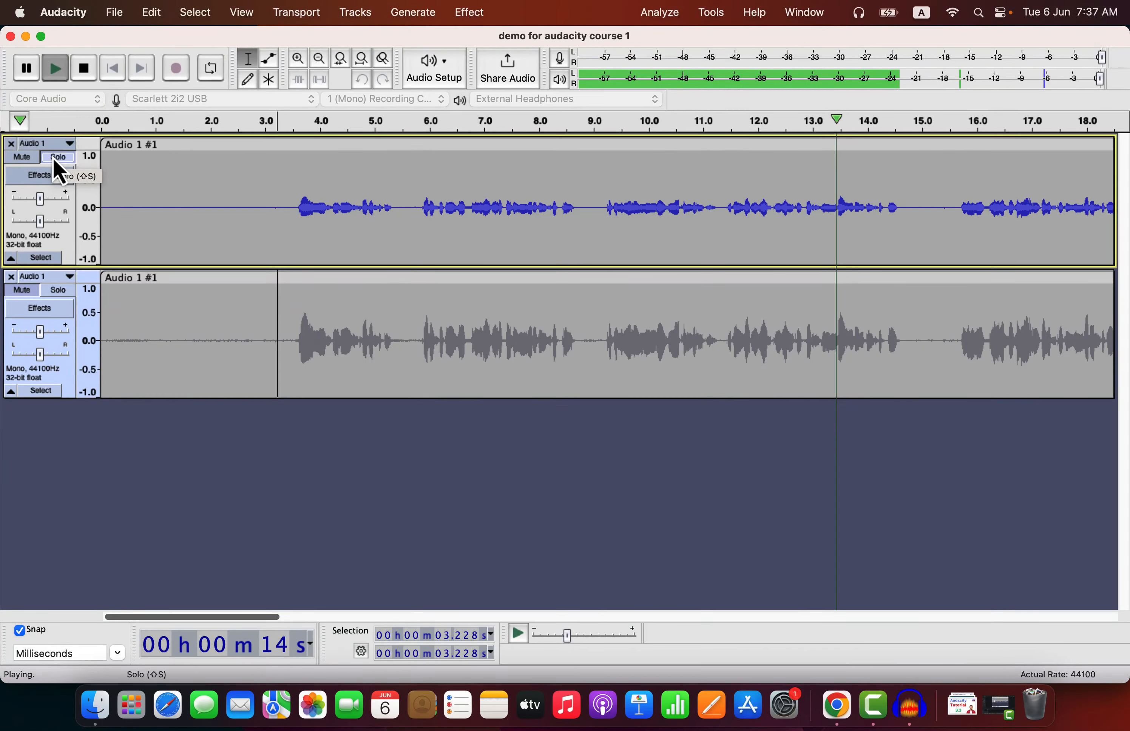
left_click(62, 295)
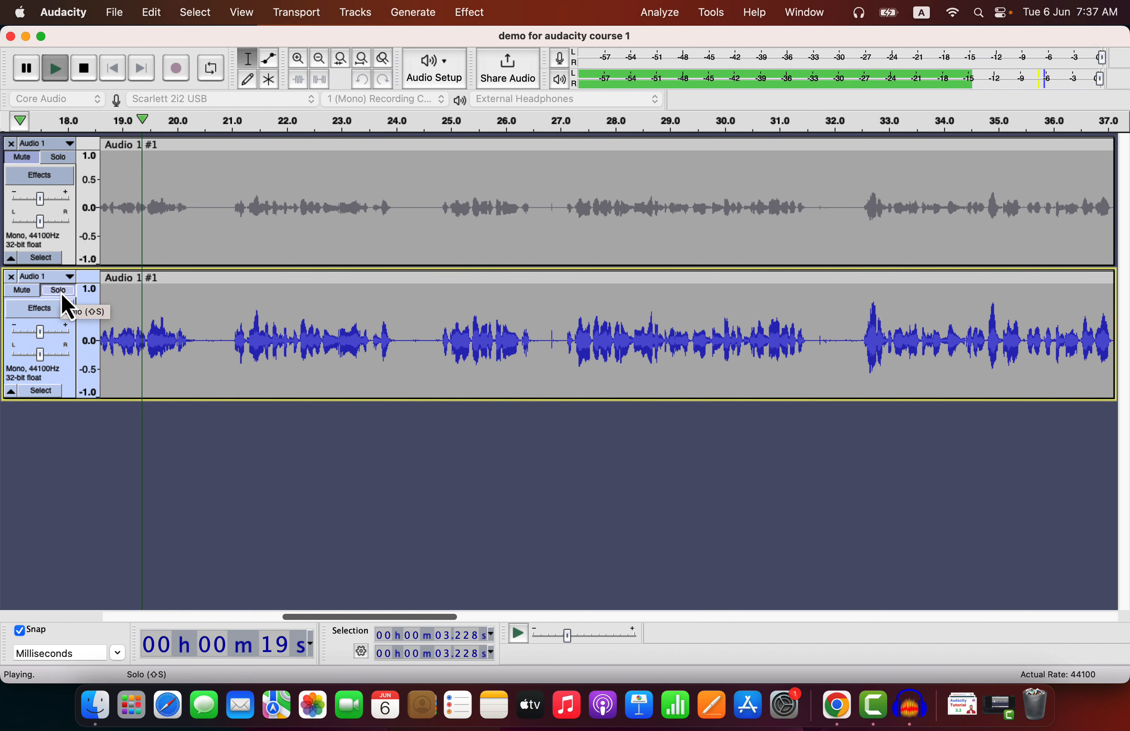
key("space")
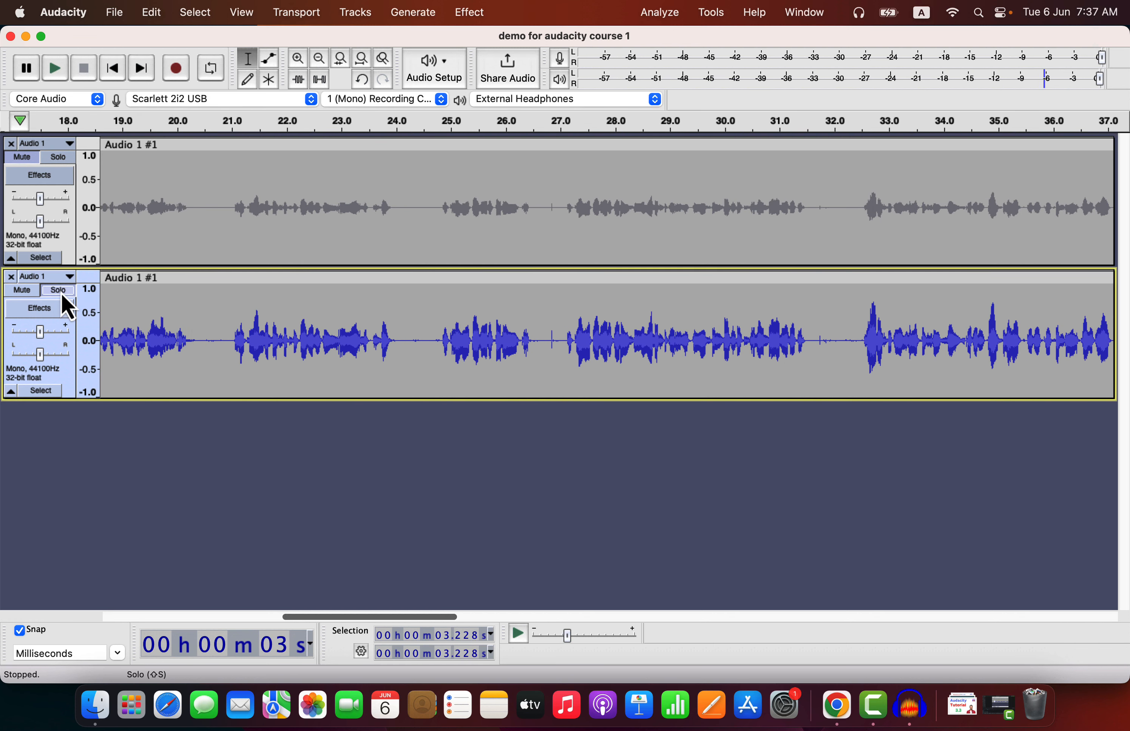